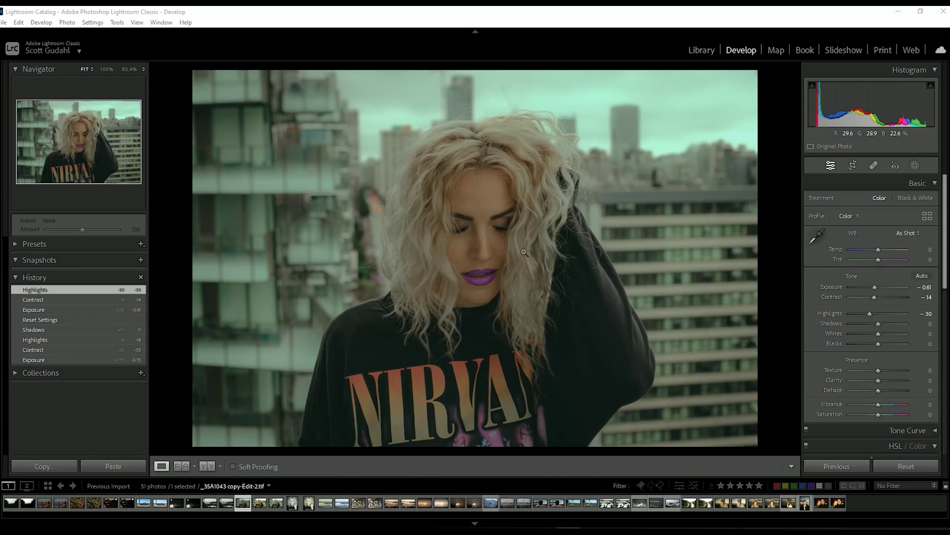
Open the selected portrait in DehancerLightroom.exe as a copy with Lightroom adjustments, and maximize the plug-in window
right_click(245, 503)
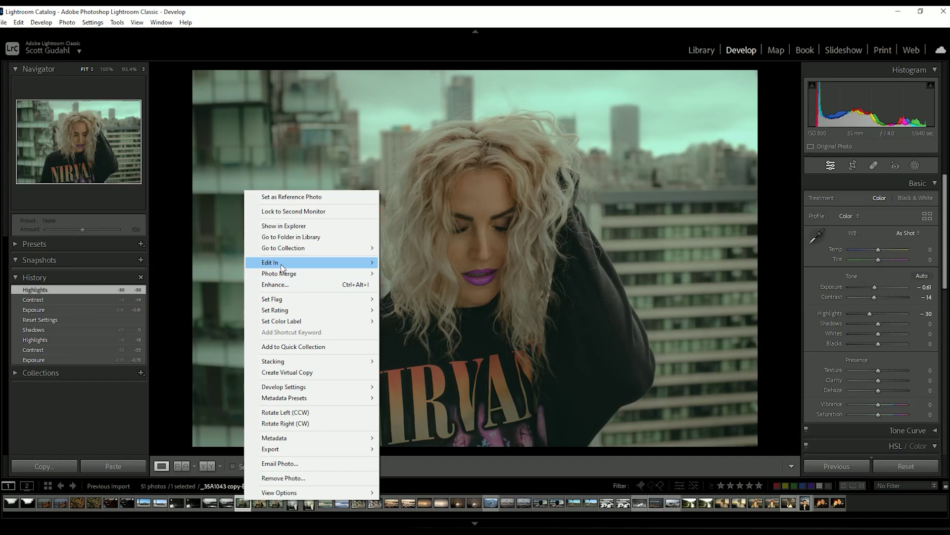
mouse_move(282, 267)
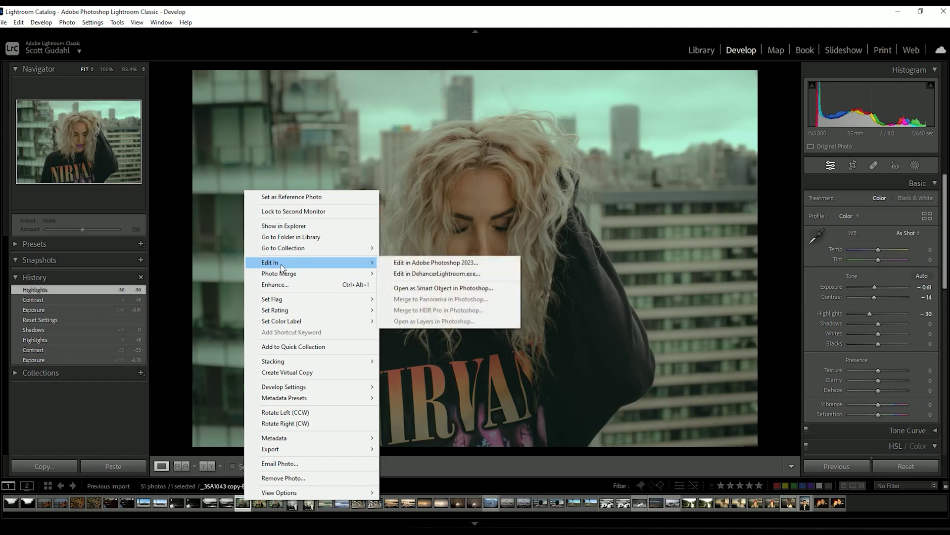
click(415, 273)
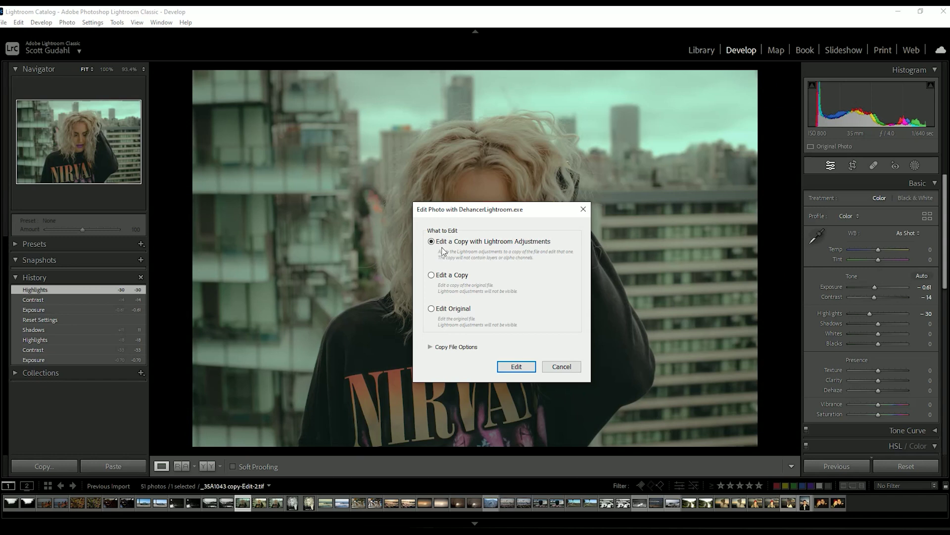
click(516, 366)
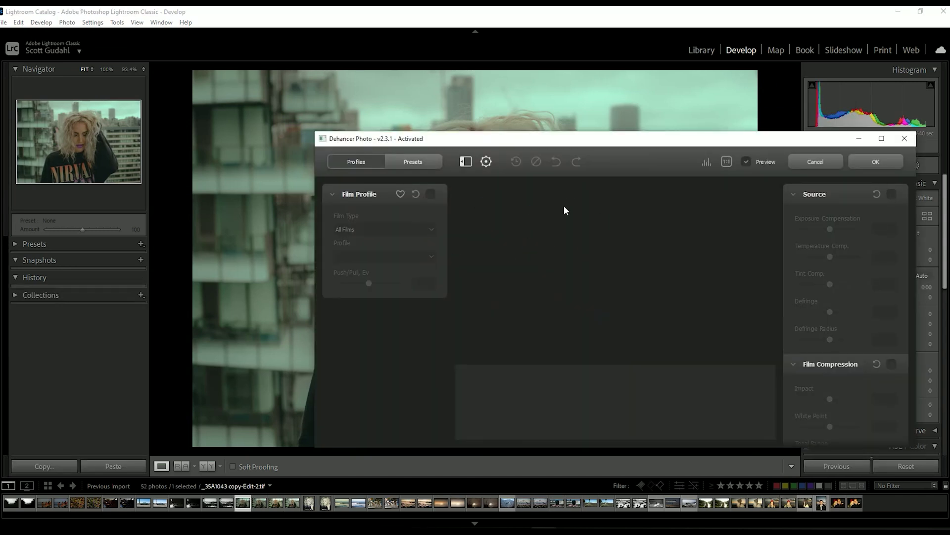
click(882, 138)
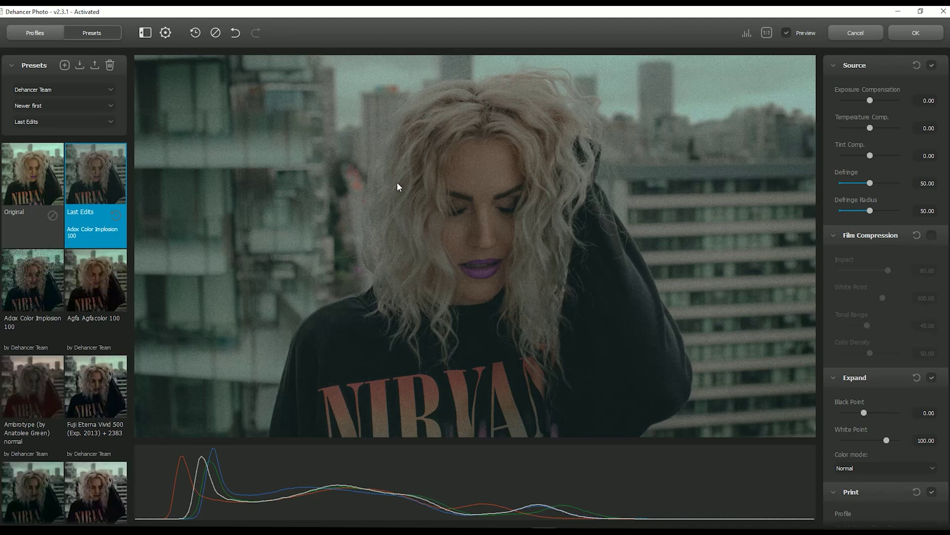
Collapse the adjustment sections Source, Film Compression, Expand, Print, Color Head, Film Grain, Halation and Bloom
click(856, 66)
click(854, 84)
click(854, 104)
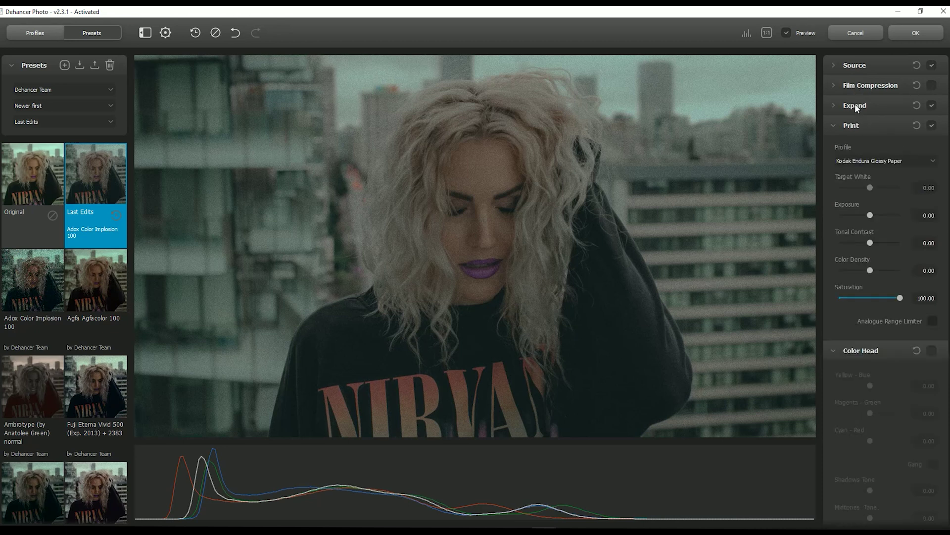
click(855, 124)
click(854, 143)
click(857, 165)
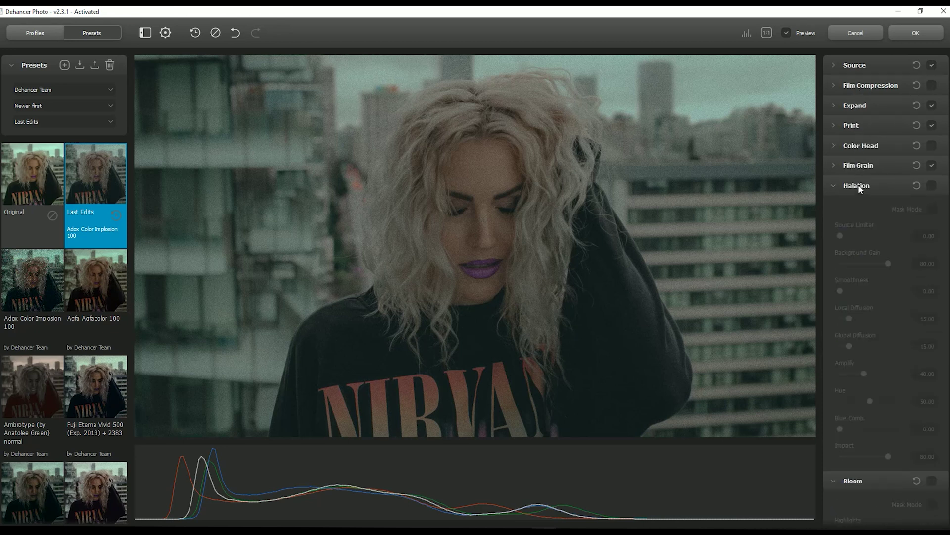
click(858, 185)
click(855, 204)
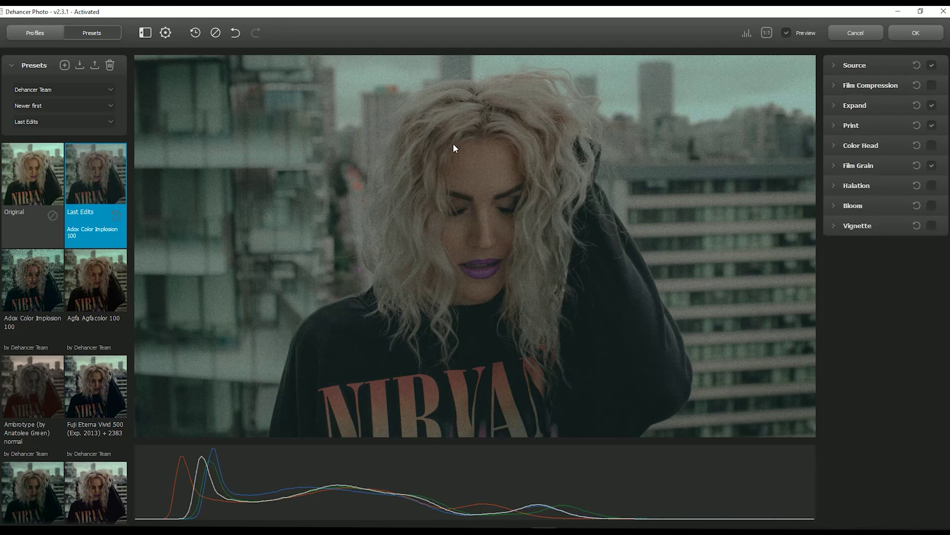
Look through the Dehancer Team presets and their preview thumbnails, and return to the start of the list
scroll(79, 210, down, 5)
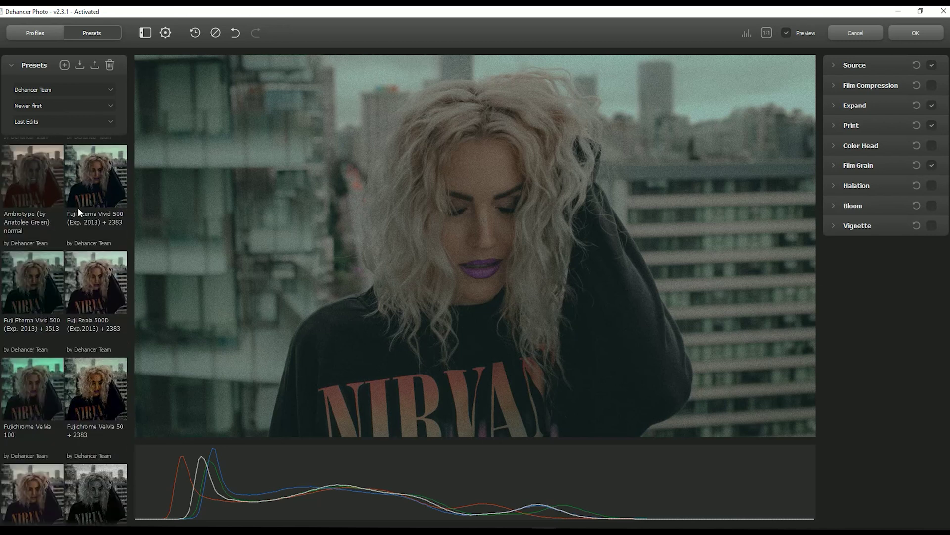
scroll(80, 210, down, 8)
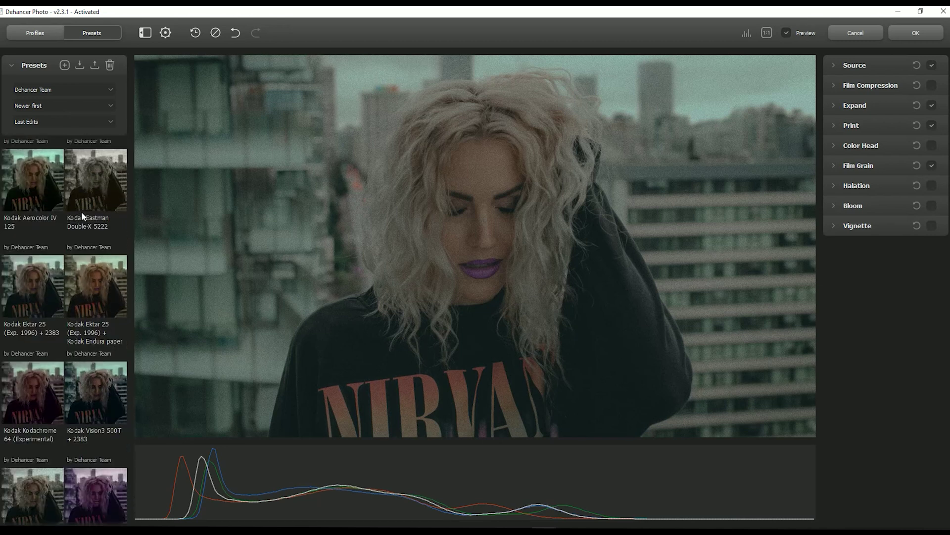
scroll(84, 213, down, 3)
scroll(76, 306, up, 18)
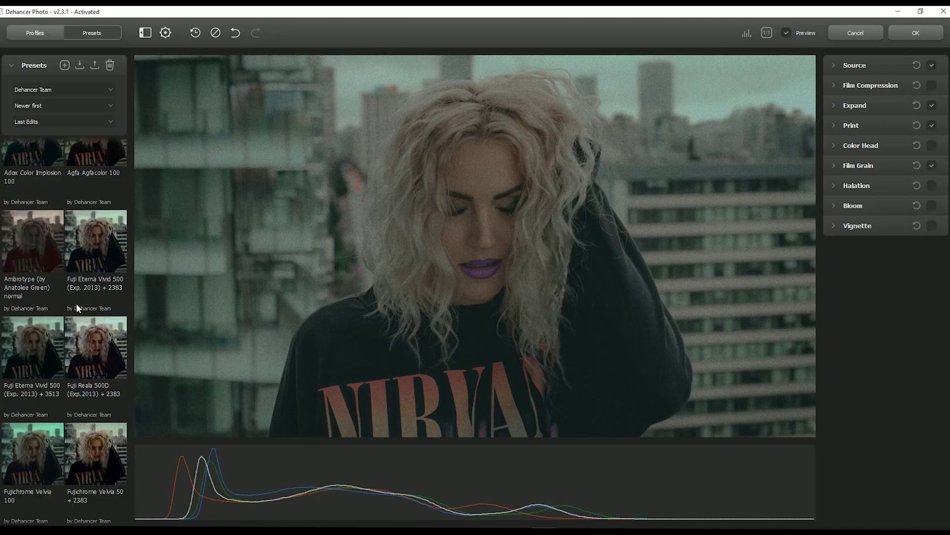
scroll(76, 303, up, 3)
scroll(76, 296, up, 1)
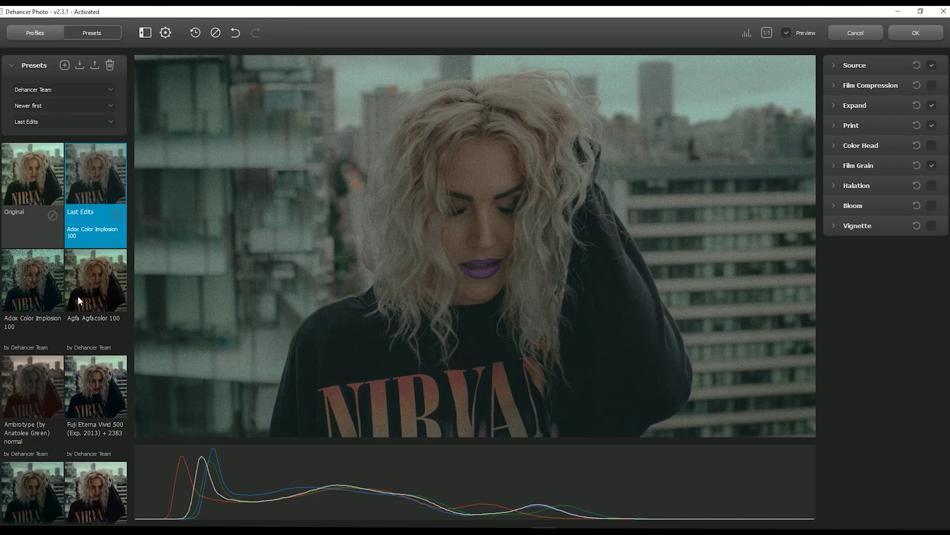
Switch from presets to film profiles, look through the available films, and limit the film type to Color Negative
click(35, 33)
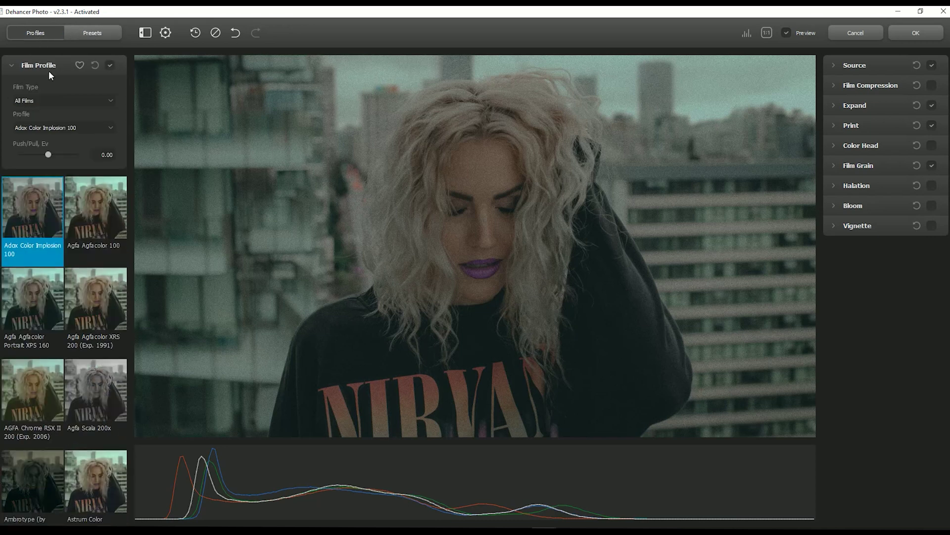
scroll(70, 227, down, 10)
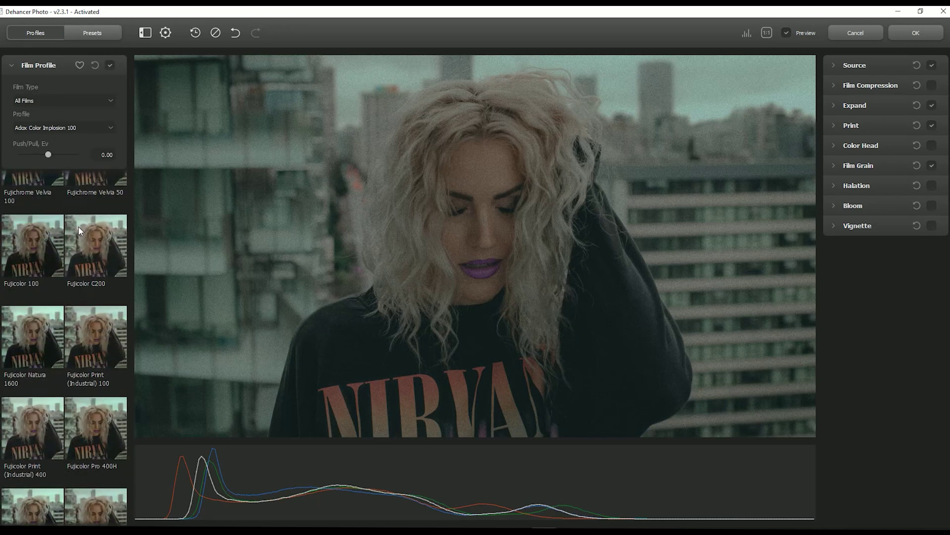
scroll(78, 224, down, 10)
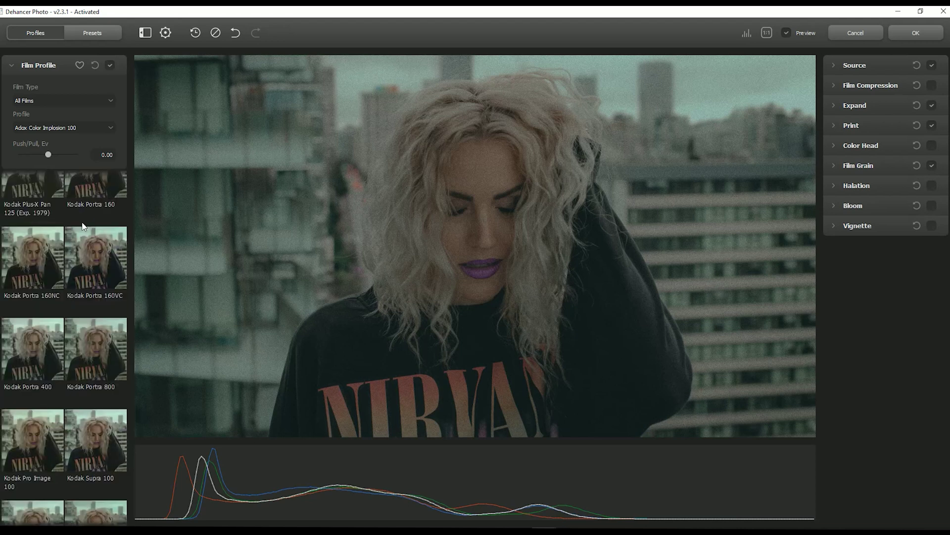
scroll(81, 223, up, 2)
click(79, 104)
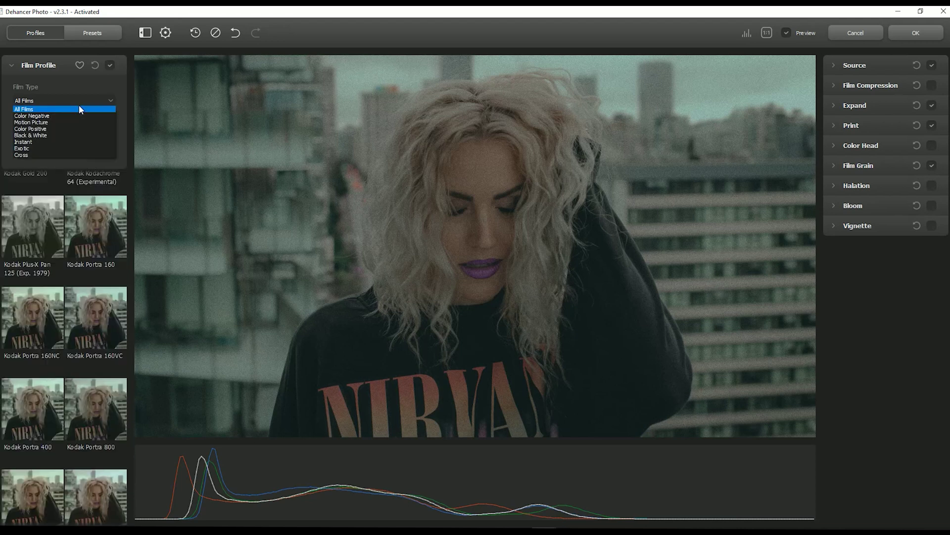
click(64, 116)
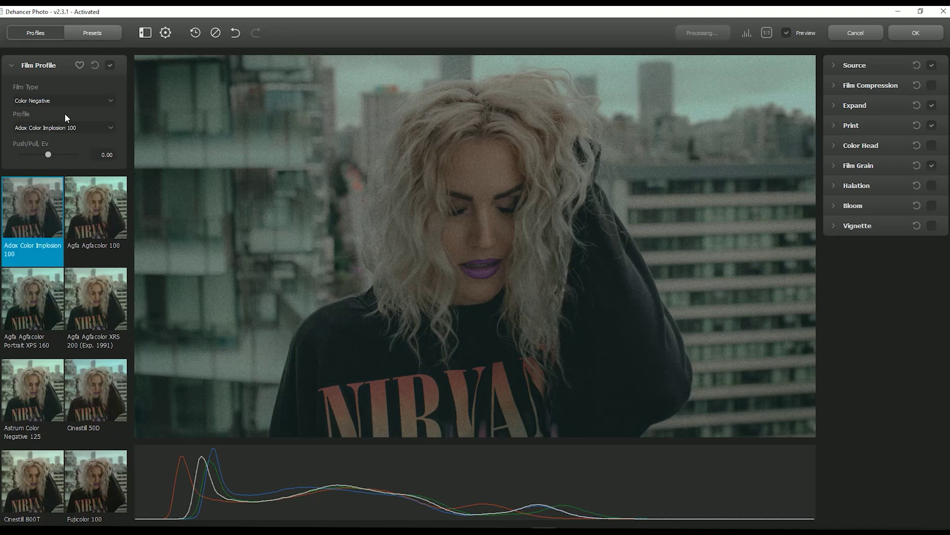
Set the film type to Motion Picture and try Fuji Reala 500D and Kodak Vision3 200T, 250D, 500T and 50D on the portrait
click(63, 101)
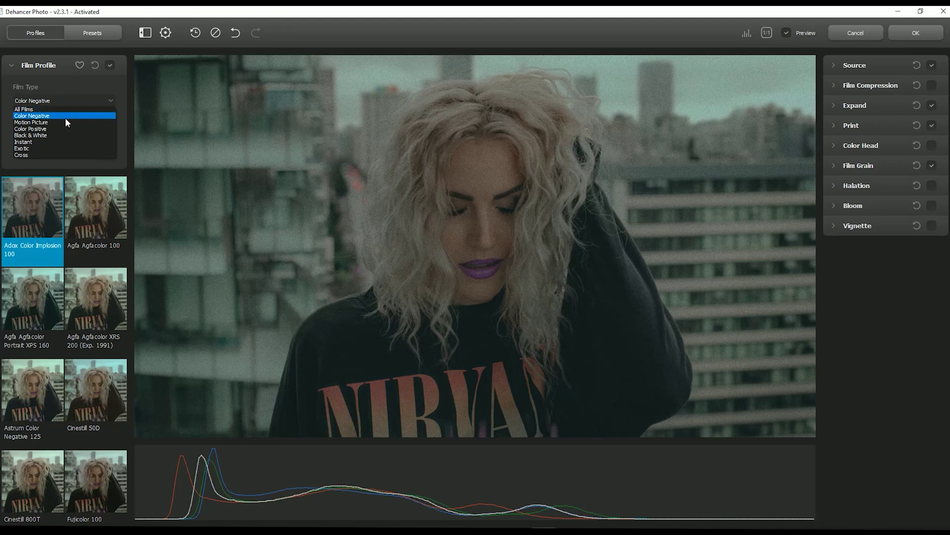
click(69, 122)
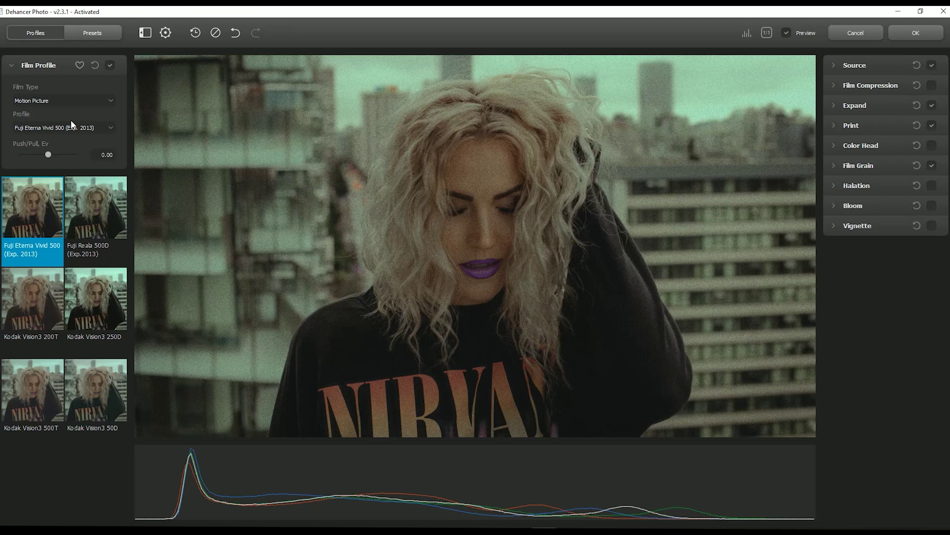
click(92, 222)
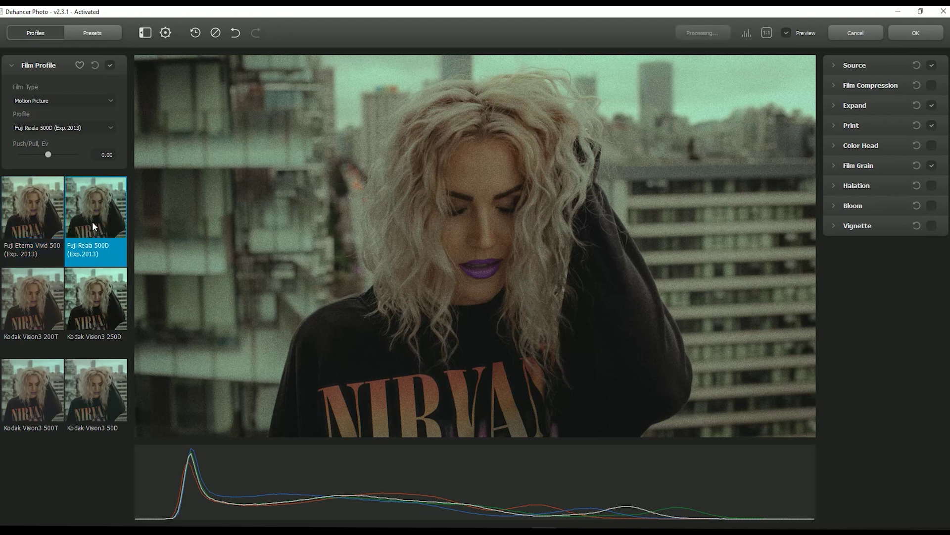
click(40, 307)
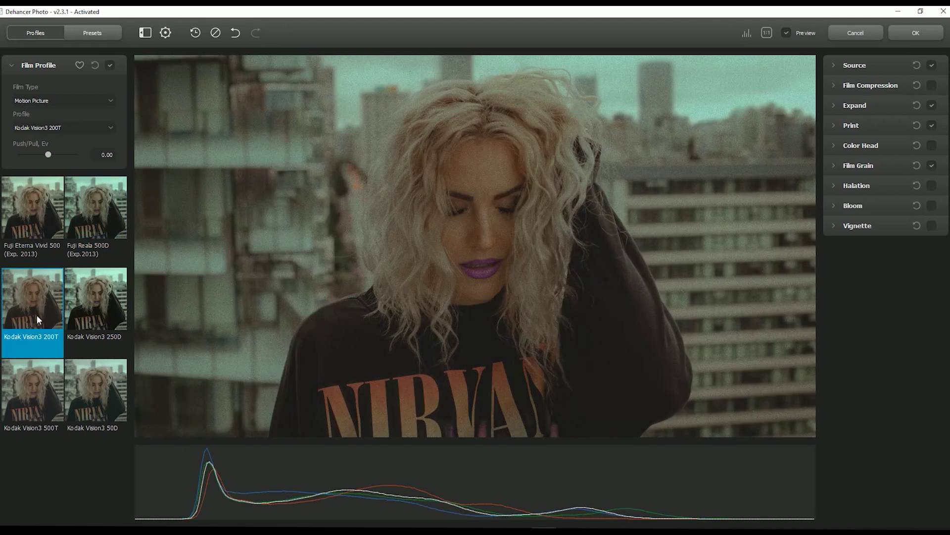
click(93, 305)
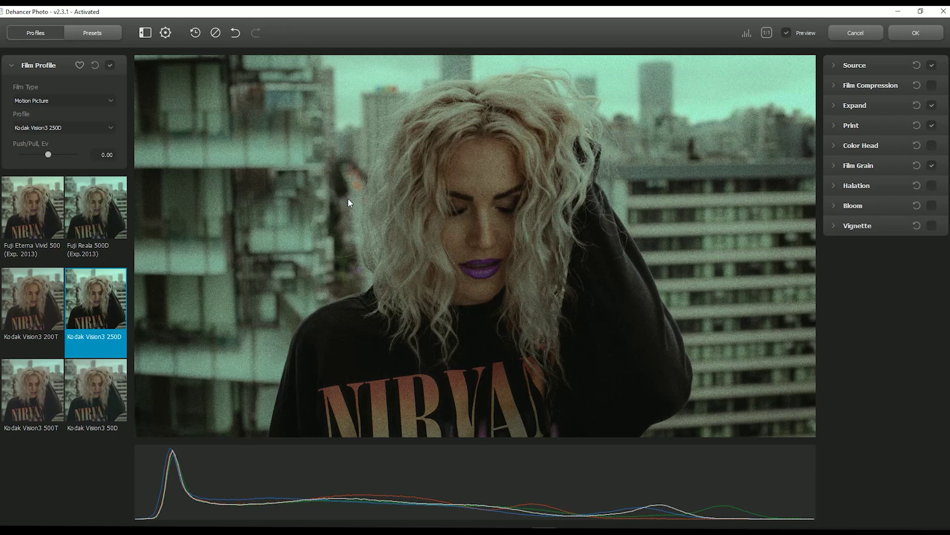
click(42, 399)
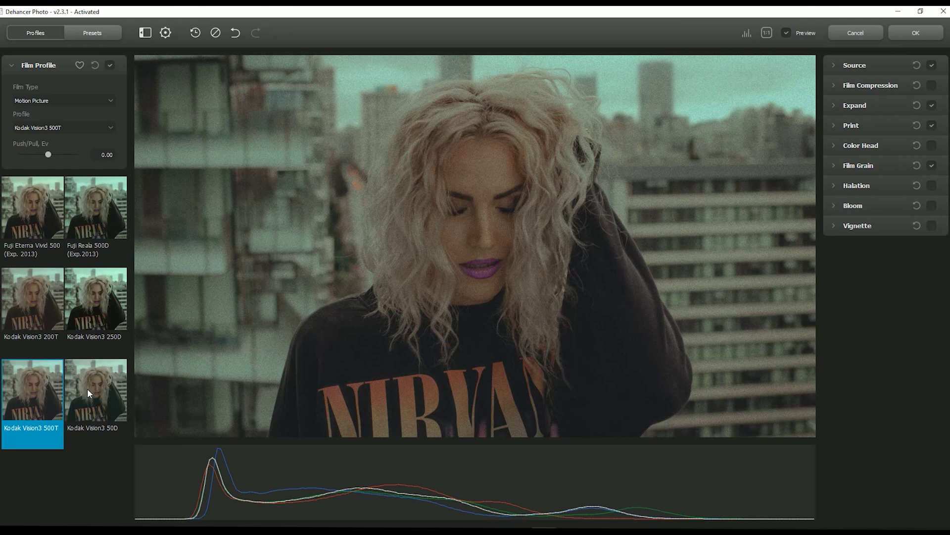
click(87, 391)
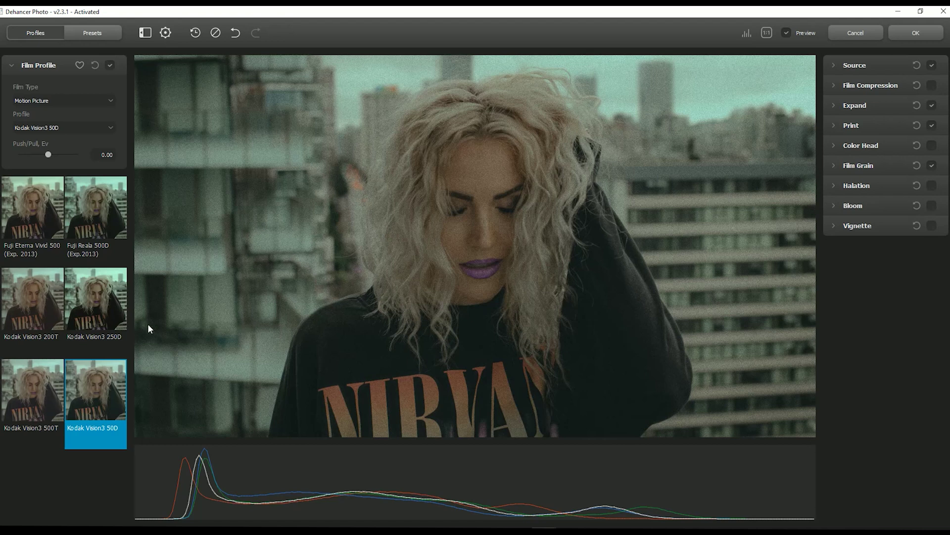
Set the film type back to Color Negative and try the Cinestill 50D, Cinestill 800T and Kodak Gold 200 profiles
click(72, 102)
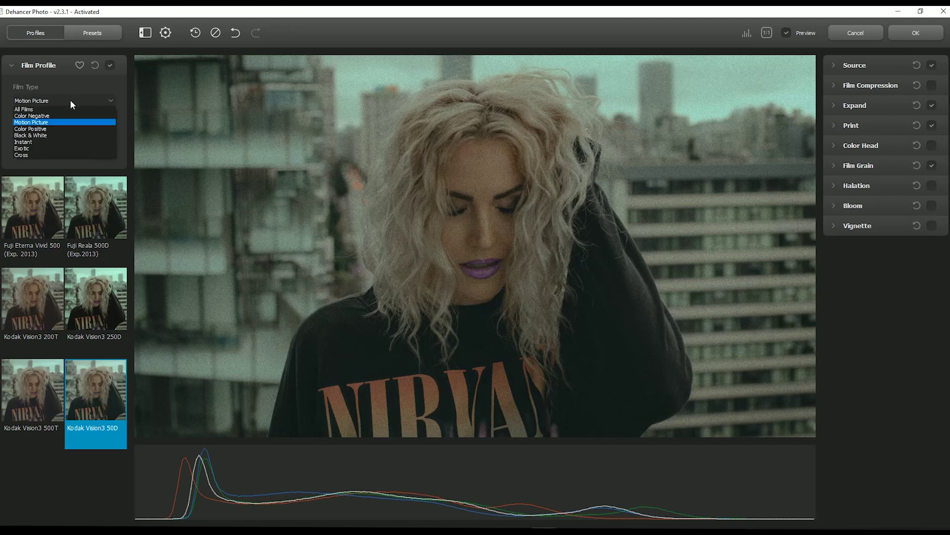
click(64, 115)
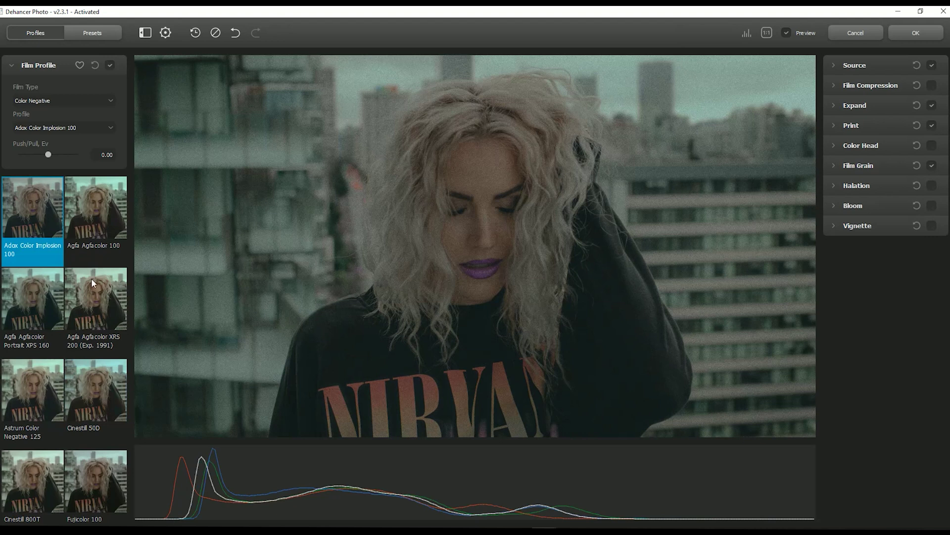
scroll(102, 292, down, 2)
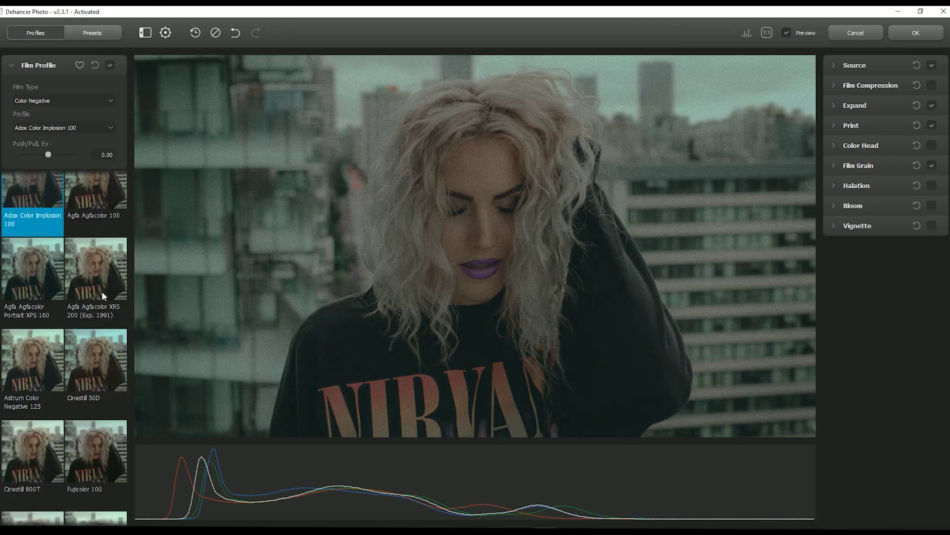
scroll(102, 296, down, 1)
click(100, 314)
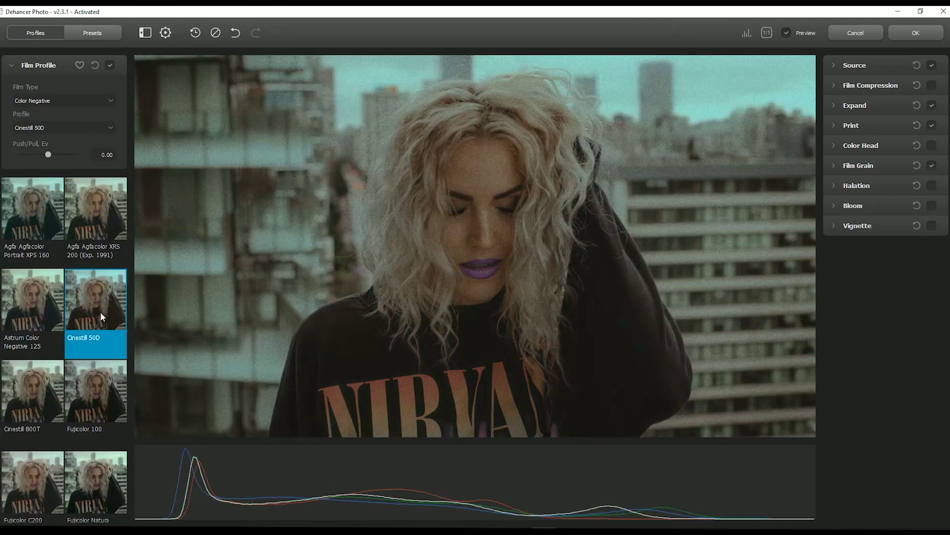
click(38, 390)
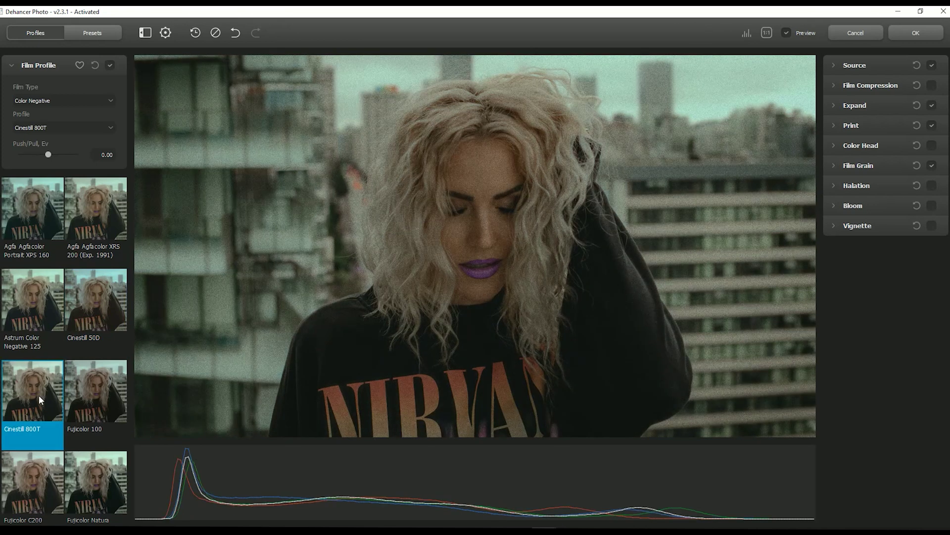
scroll(39, 394, down, 10)
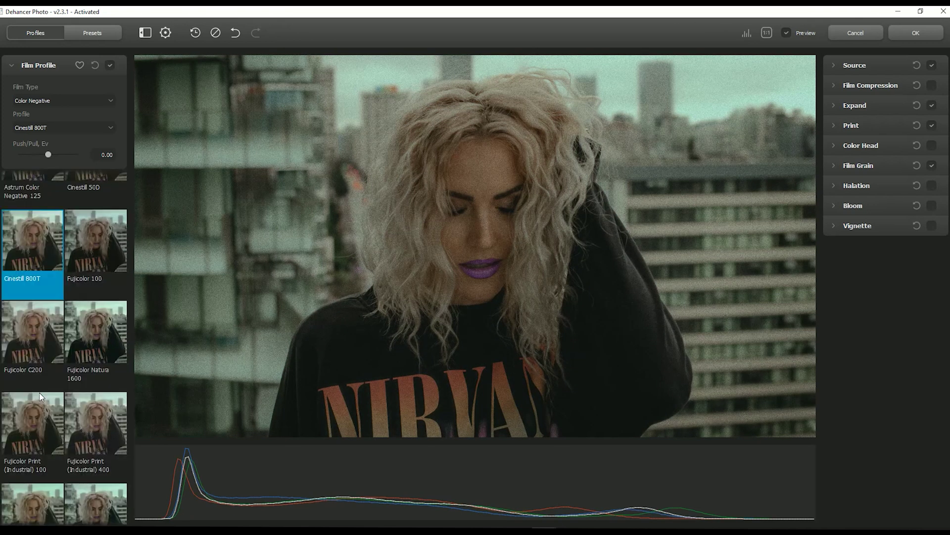
click(103, 338)
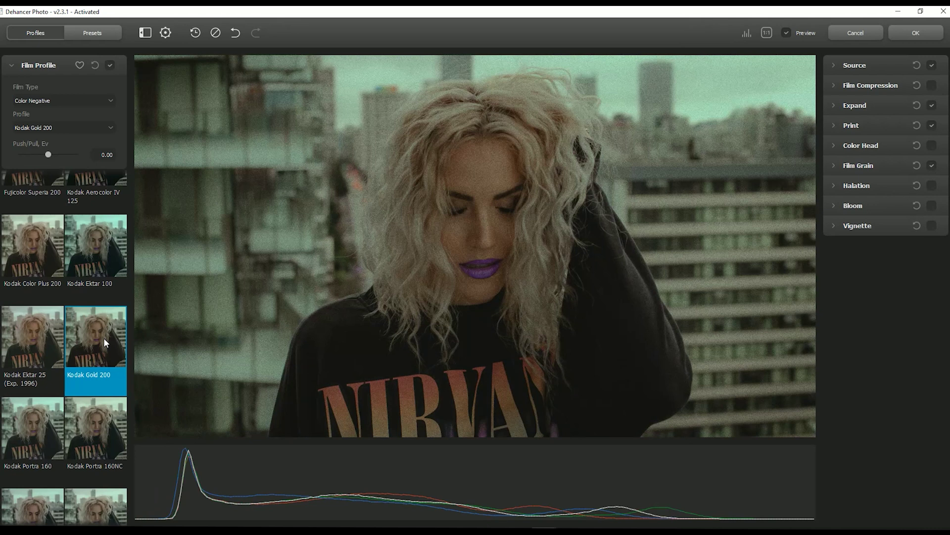
Apply the Kodak Portra 400 profile and turn off the effect preview to compare it with the unprocessed photo
scroll(103, 338, down, 1)
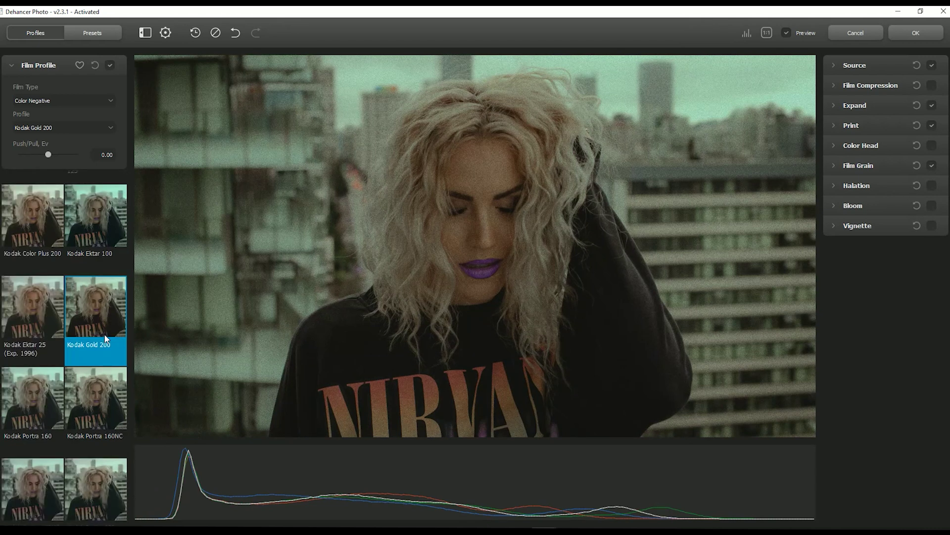
scroll(105, 338, down, 4)
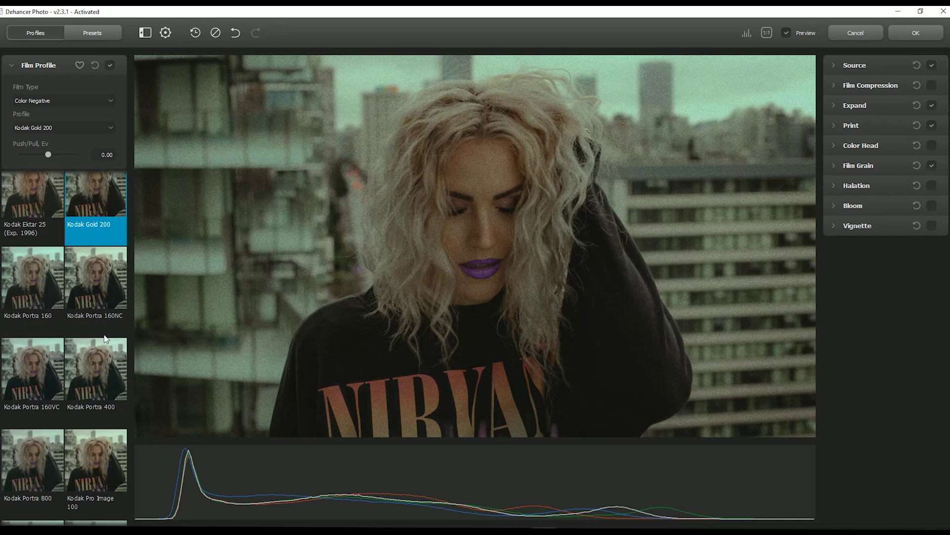
click(90, 369)
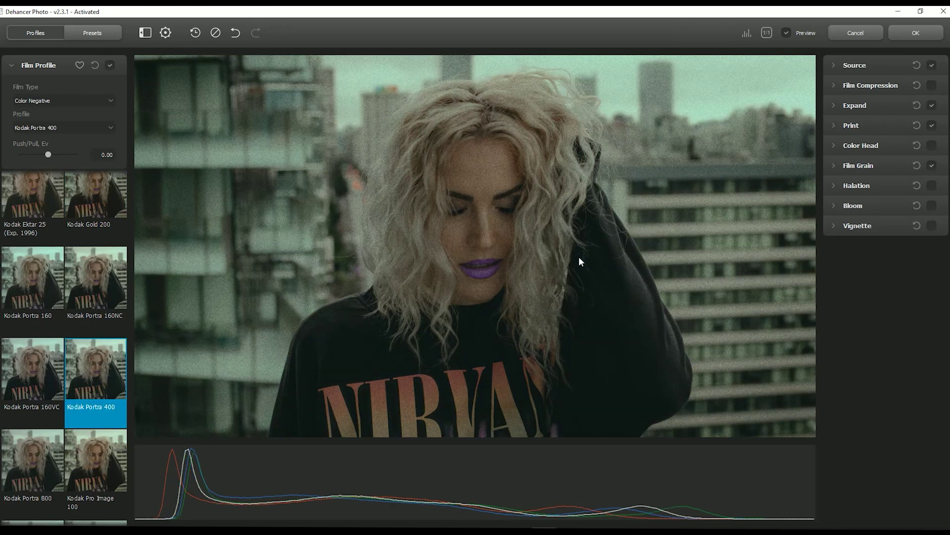
click(786, 32)
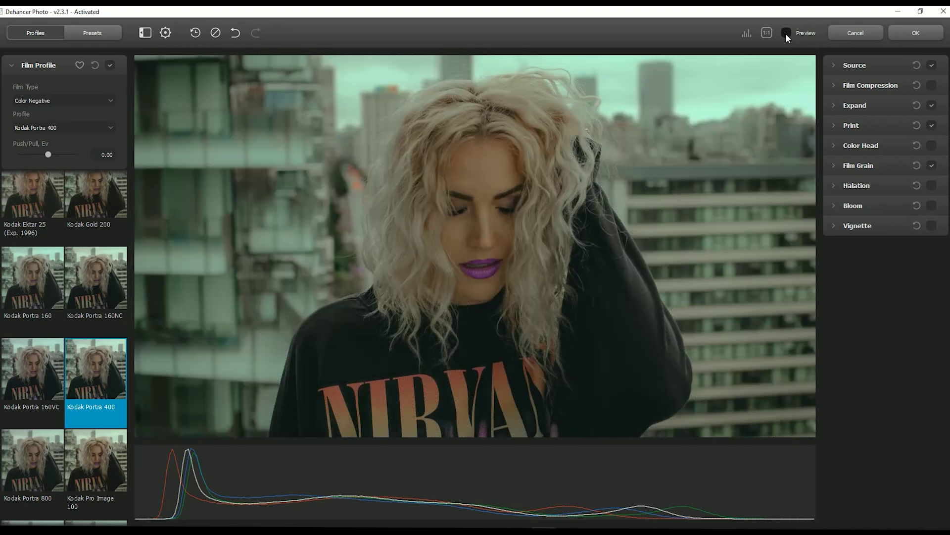
Compare the portrait with and without the effect, apply the Cinestill 800T profile, and leave the effect preview on
click(785, 33)
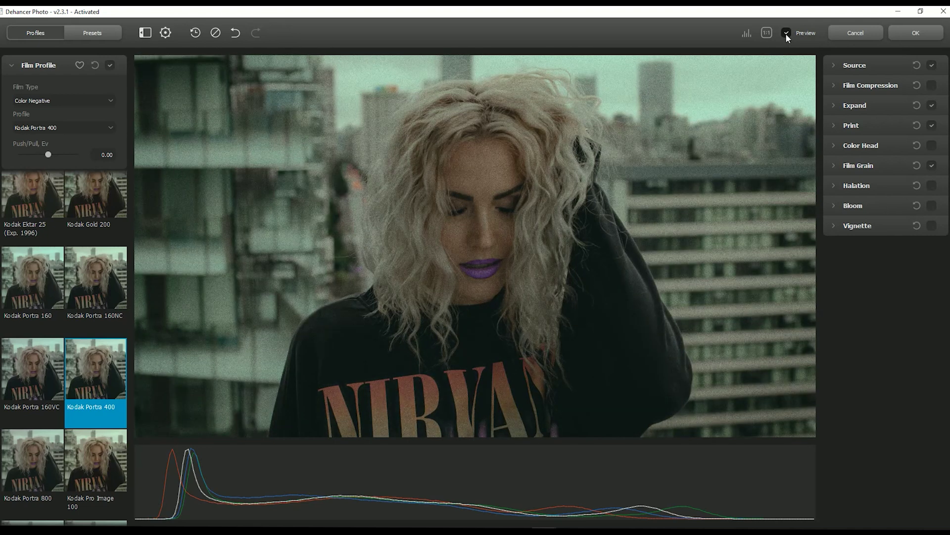
click(786, 33)
scroll(89, 292, up, 5)
scroll(86, 293, up, 6)
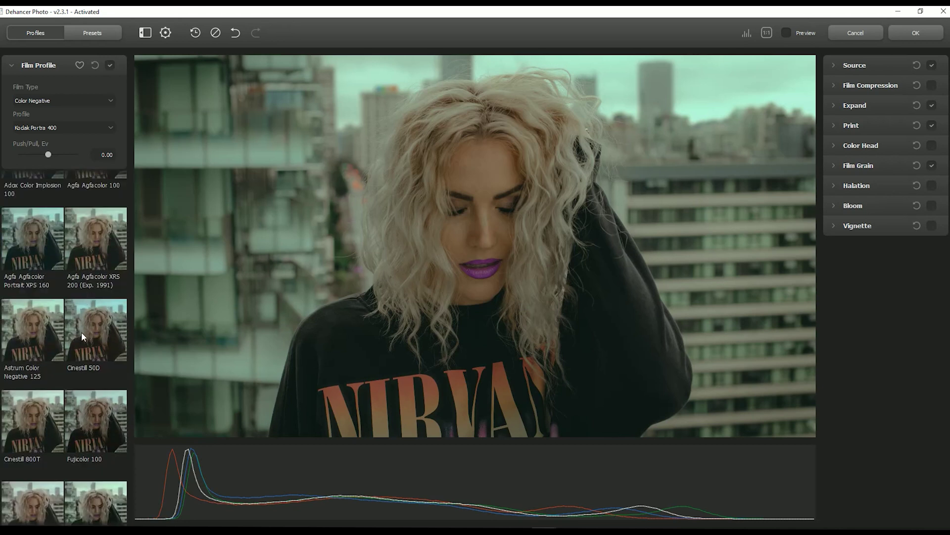
click(35, 434)
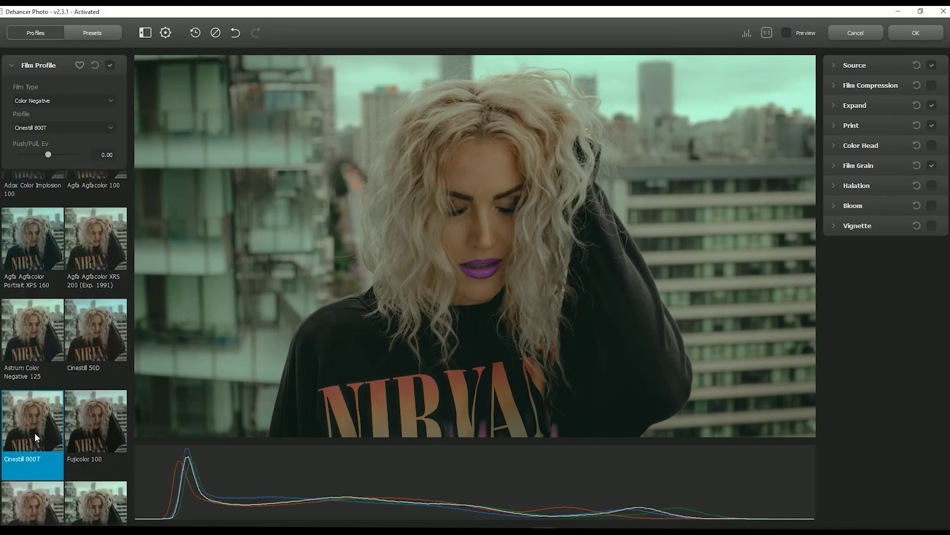
click(786, 32)
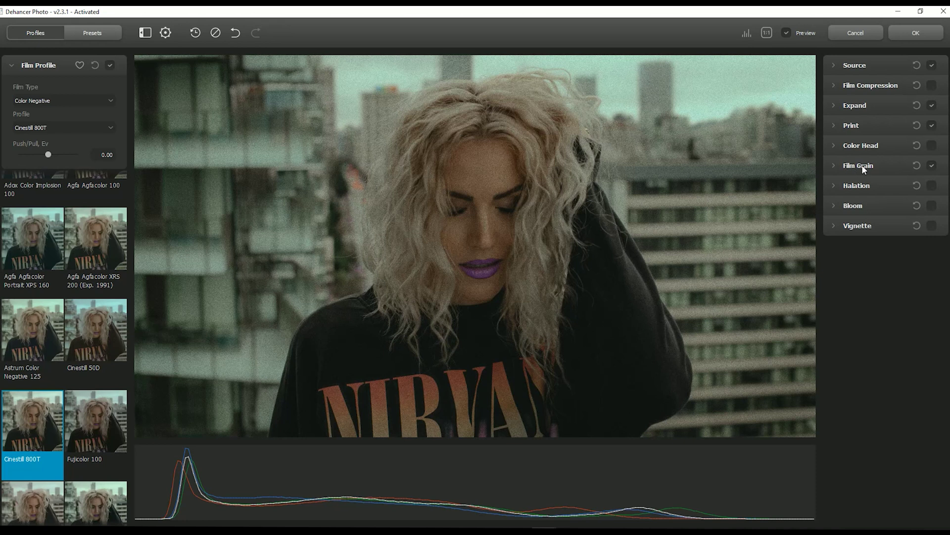
Turn off the Film Grain, Expand and Print effects
click(932, 165)
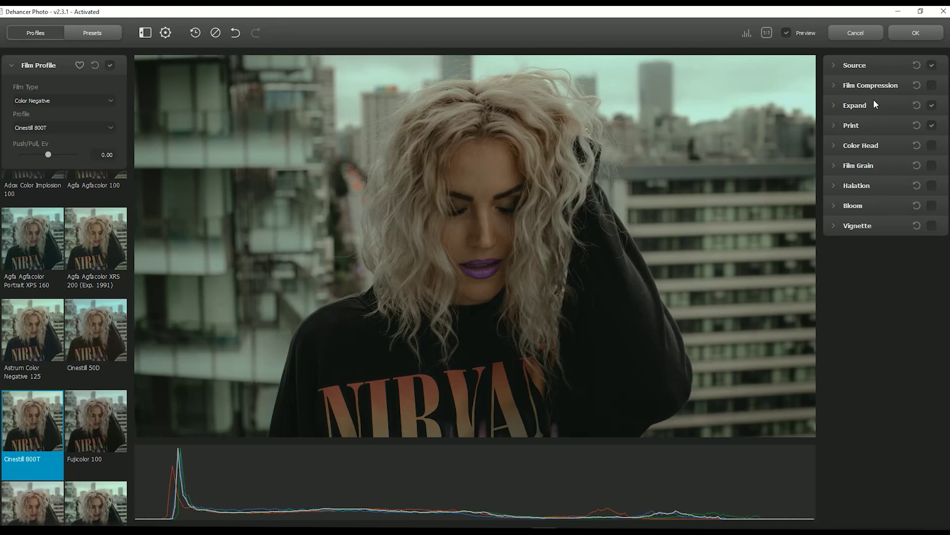
click(932, 127)
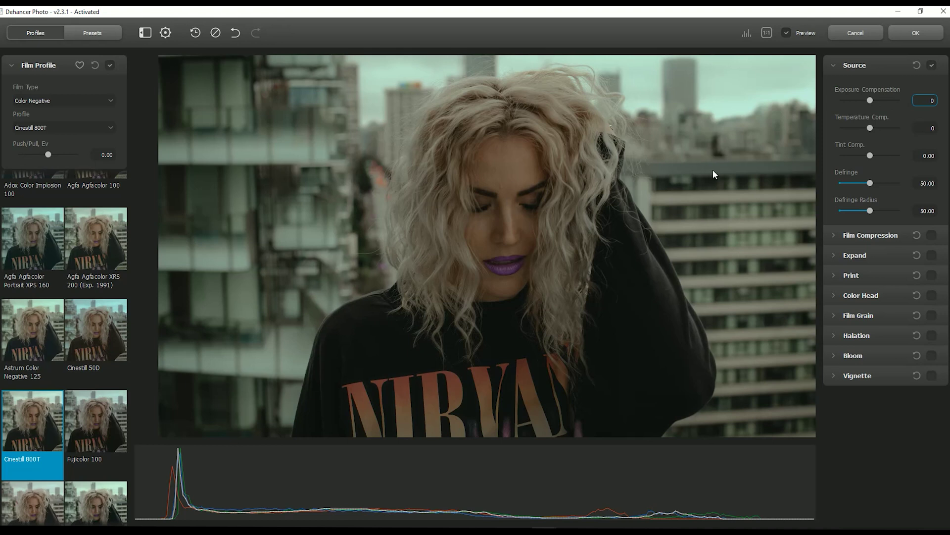
Set the Source exposure compensation to 0.10, temperature compensation to 10.00, tint compensation to -8.33 and defringe to 53.33
drag(869, 100, 872, 129)
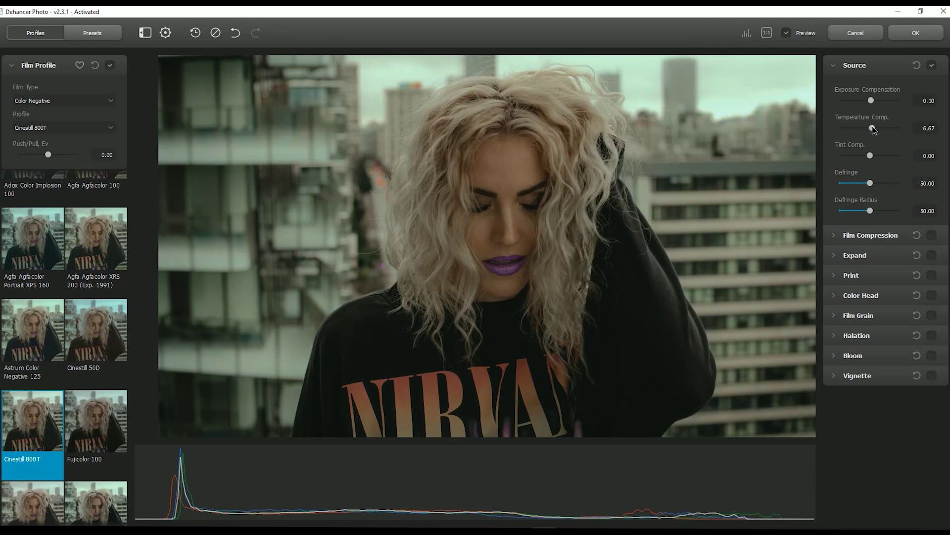
drag(873, 128, 871, 128)
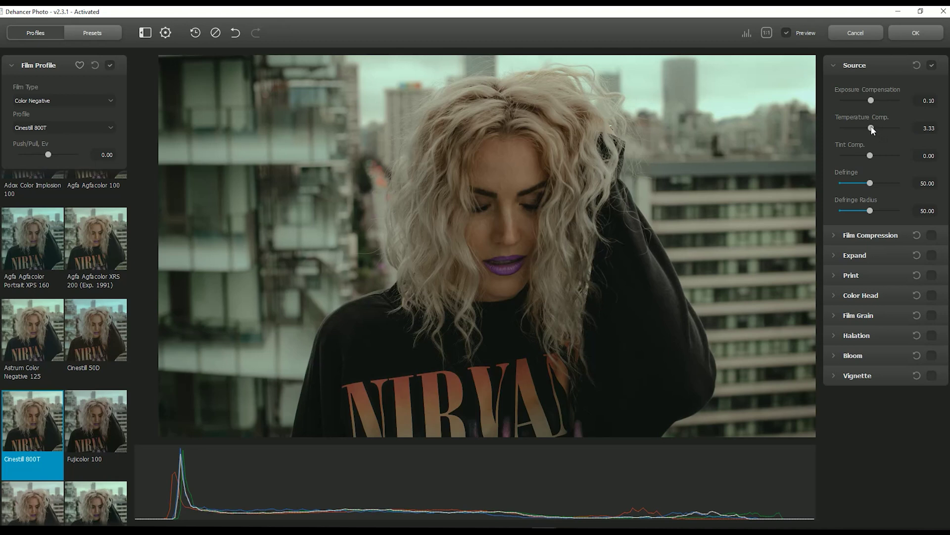
drag(872, 127, 873, 127)
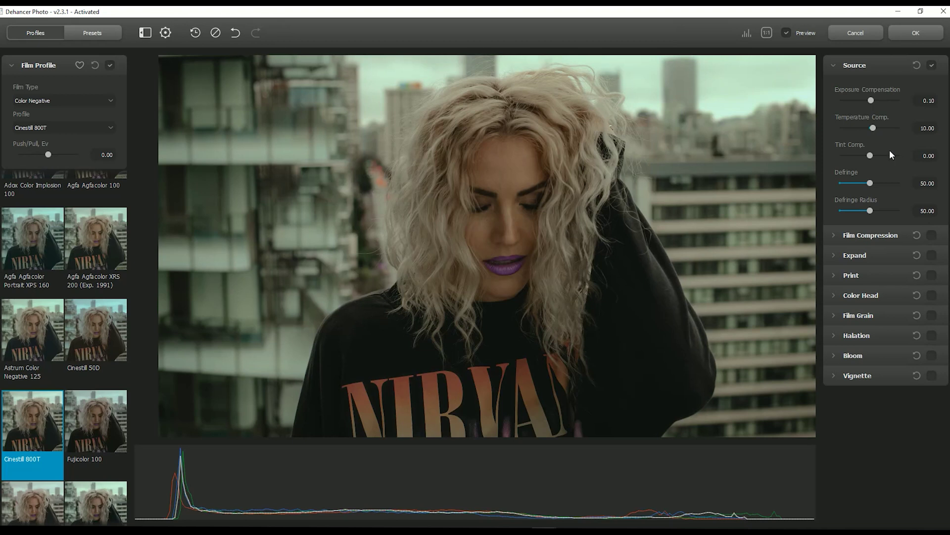
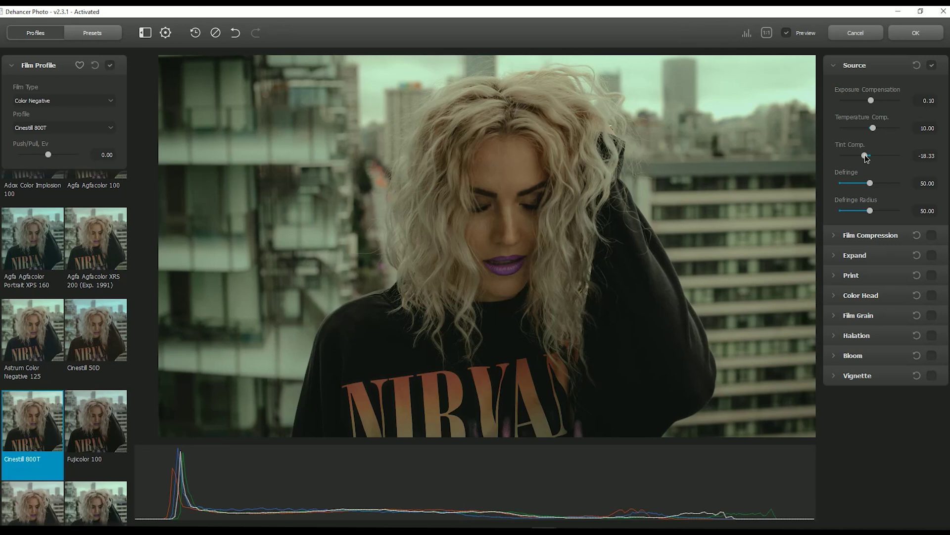
drag(866, 157, 869, 158)
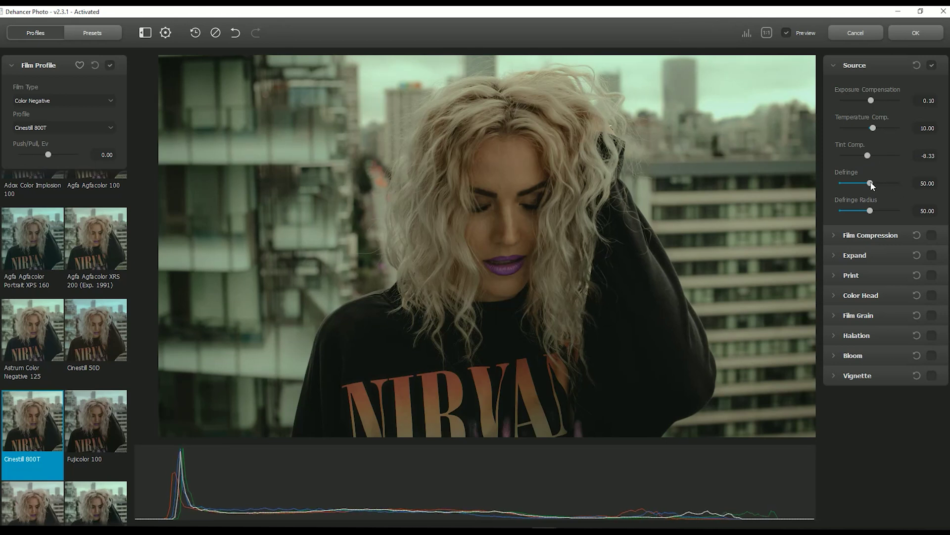
mouse_move(872, 185)
mouse_down()
mouse_move(836, 183)
mouse_move(872, 183)
mouse_up()
Enable Film Compression and set impact to 21.67, white point to 89.67, tonal range to 35.00 and color density to 50.83
click(886, 235)
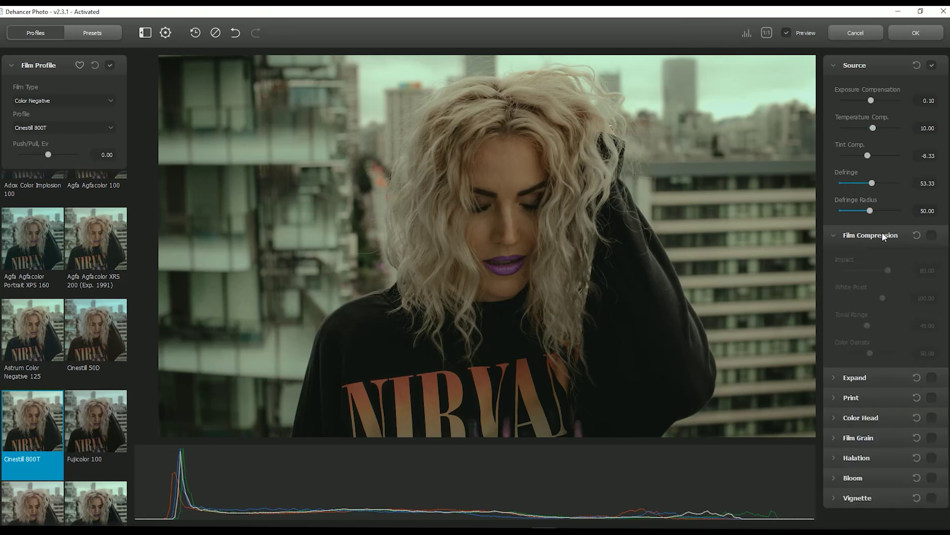
click(929, 237)
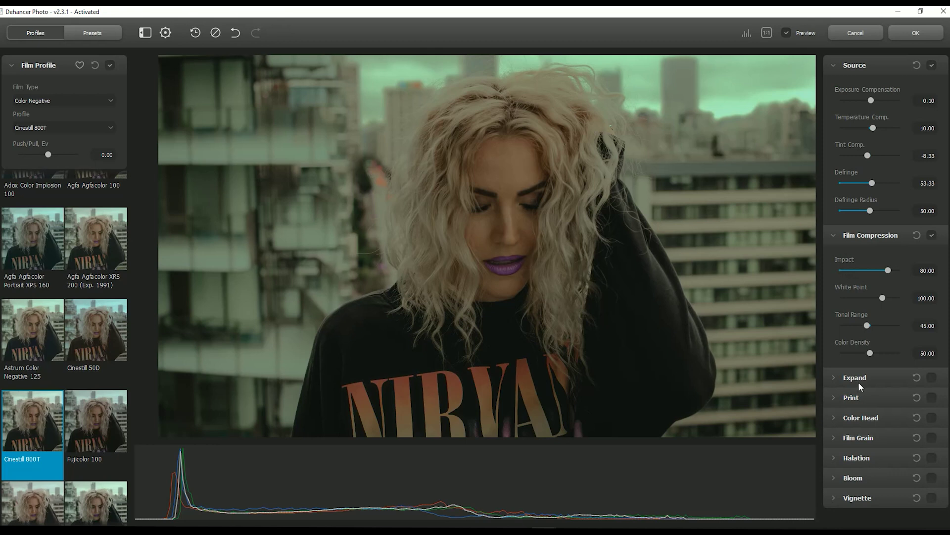
drag(888, 271, 874, 298)
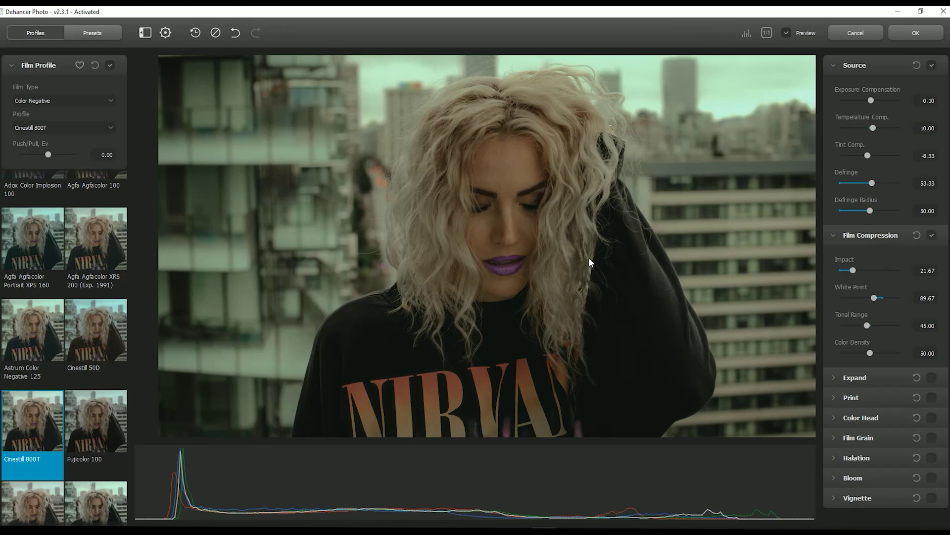
mouse_move(868, 323)
mouse_down()
mouse_move(879, 327)
mouse_move(862, 327)
mouse_up()
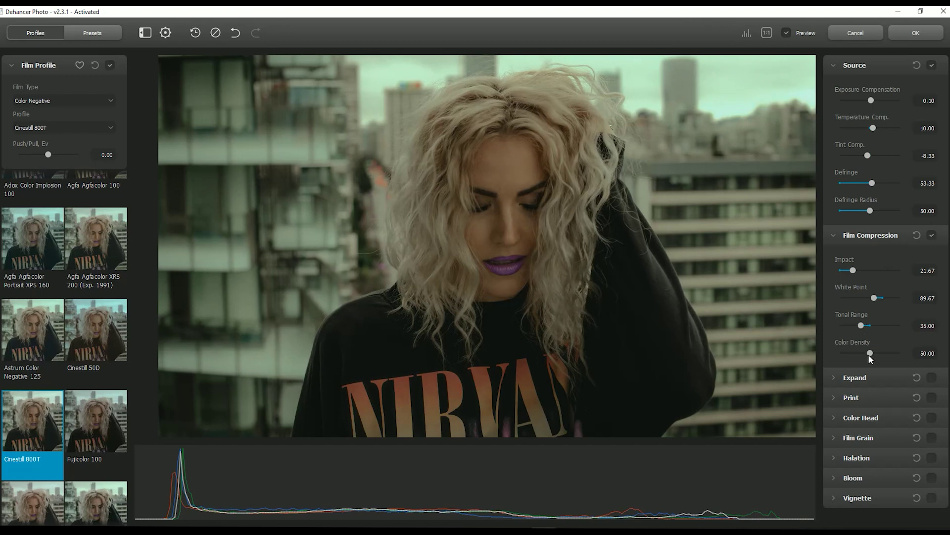
drag(870, 353, 841, 353)
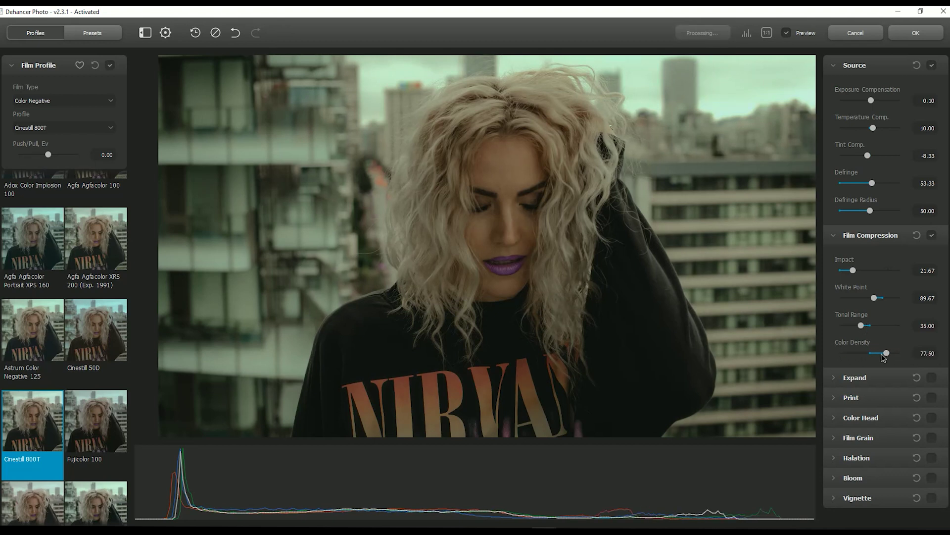
click(871, 354)
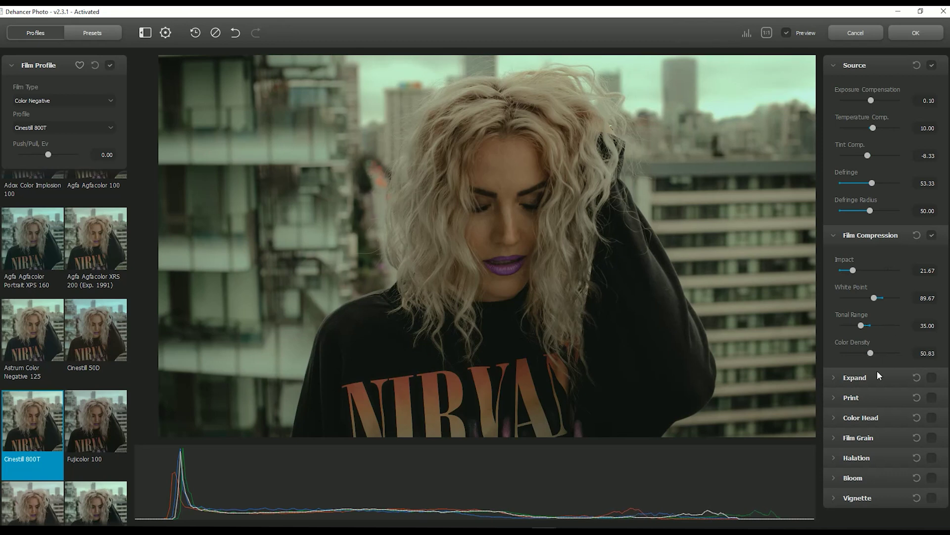
Enable the Expand effect and set its black point to -0.42 and white point to 94.50
click(878, 376)
scroll(886, 272, down, 4)
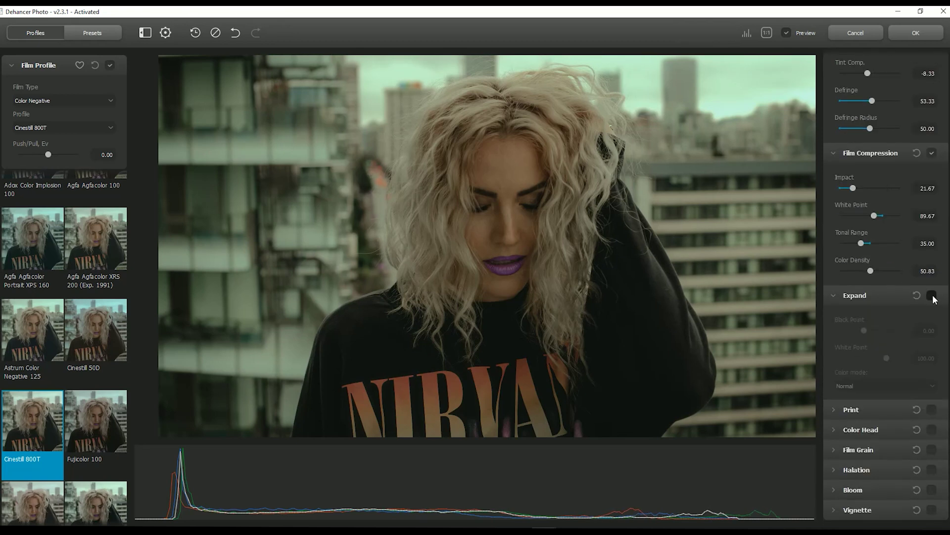
click(932, 297)
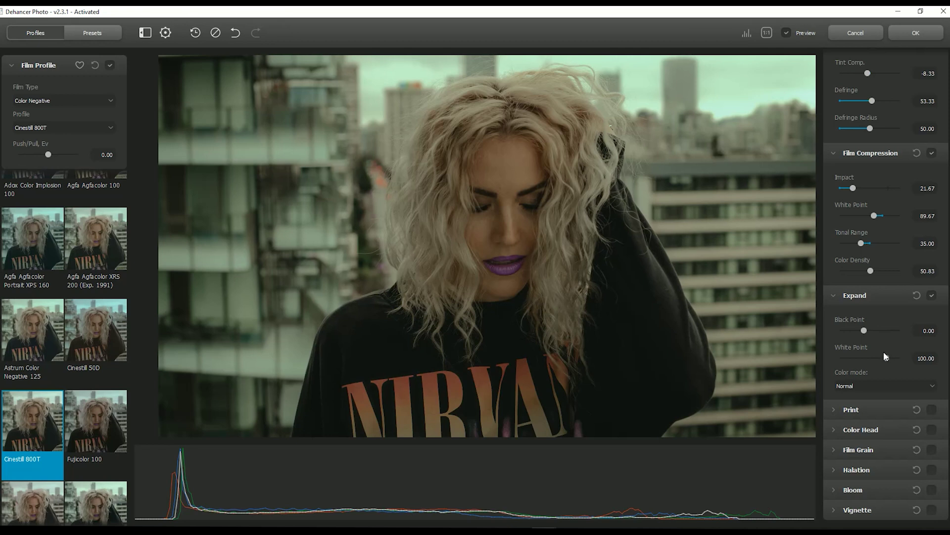
drag(863, 331, 885, 359)
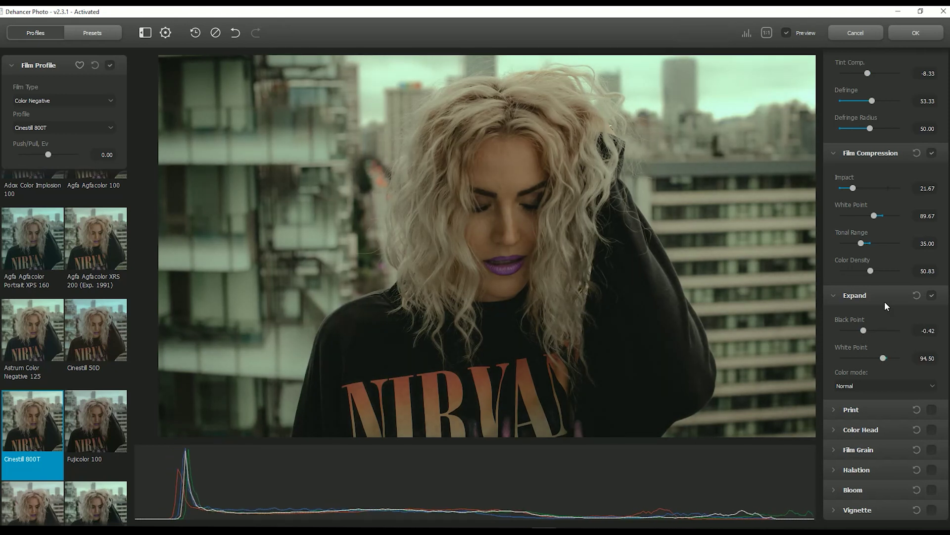
Expand the Print settings and enable the Print effect
click(849, 410)
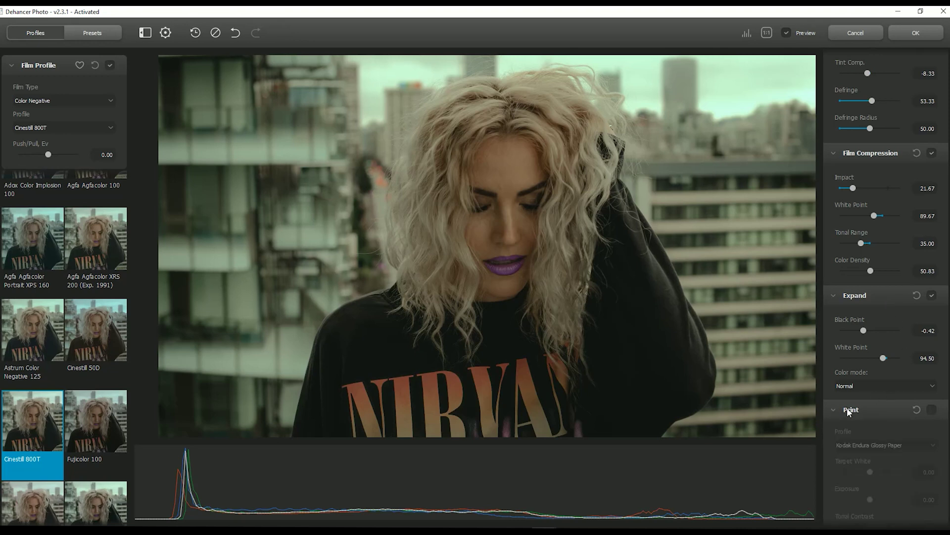
scroll(886, 385, down, 2)
click(931, 321)
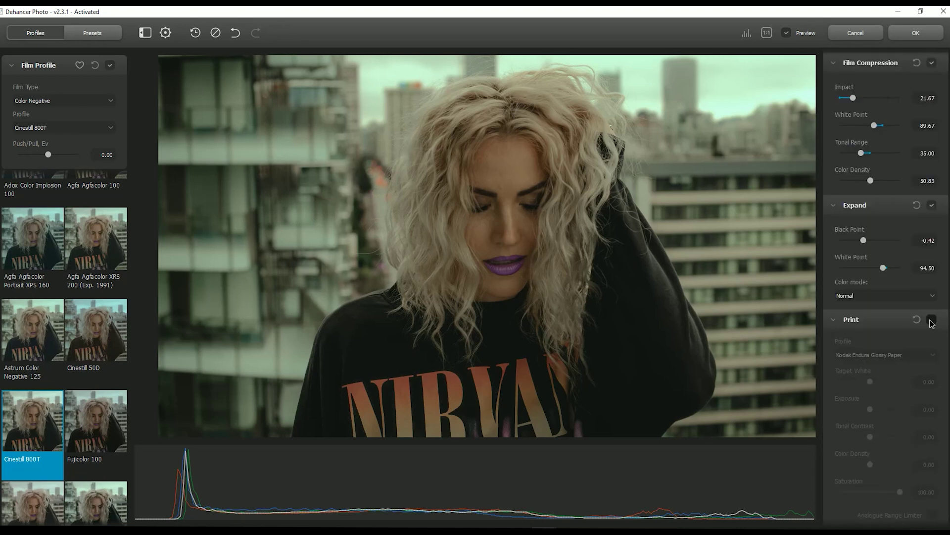
scroll(886, 279, down, 2)
scroll(886, 278, down, 1)
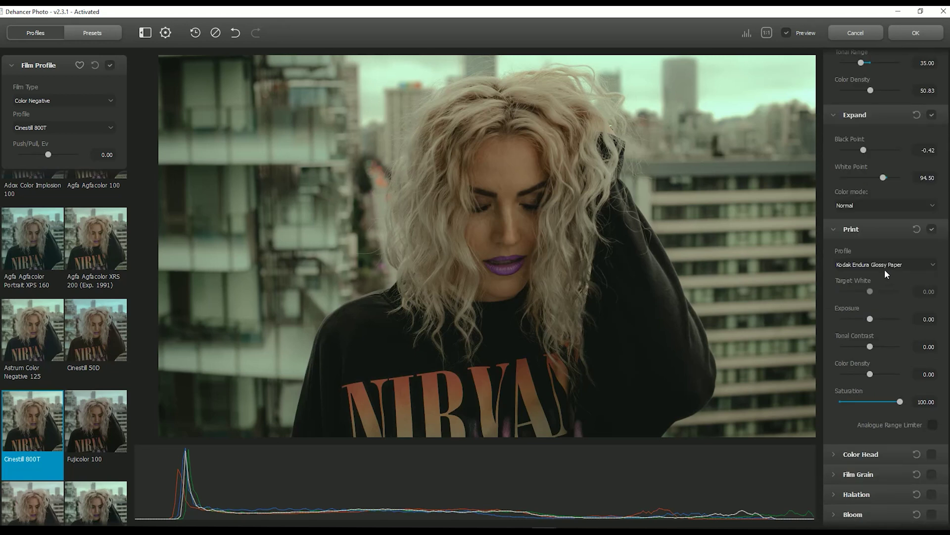
Try the Linear, Cineon Film Log, Fujifilm 3513 and Kodak 2383 print profiles, and return to Kodak Endura Glossy Paper
click(883, 263)
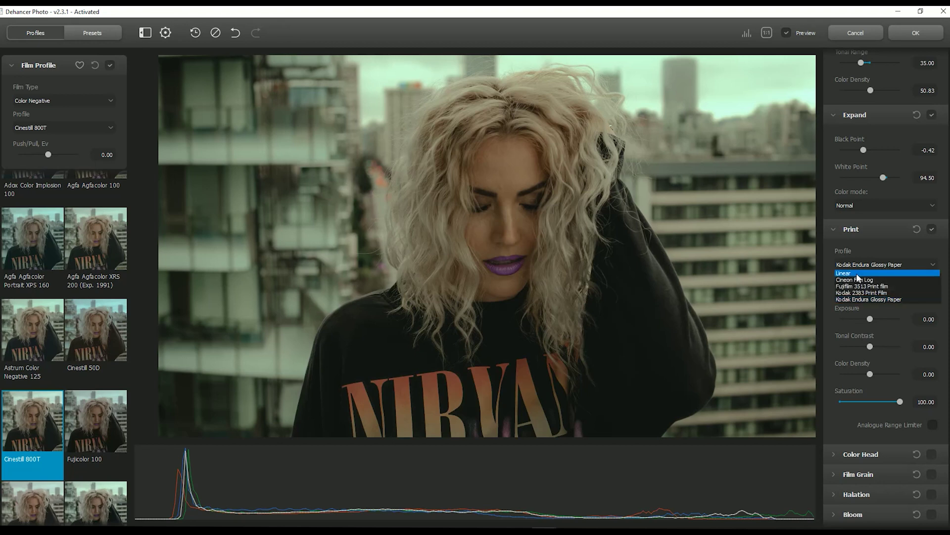
click(857, 273)
click(866, 263)
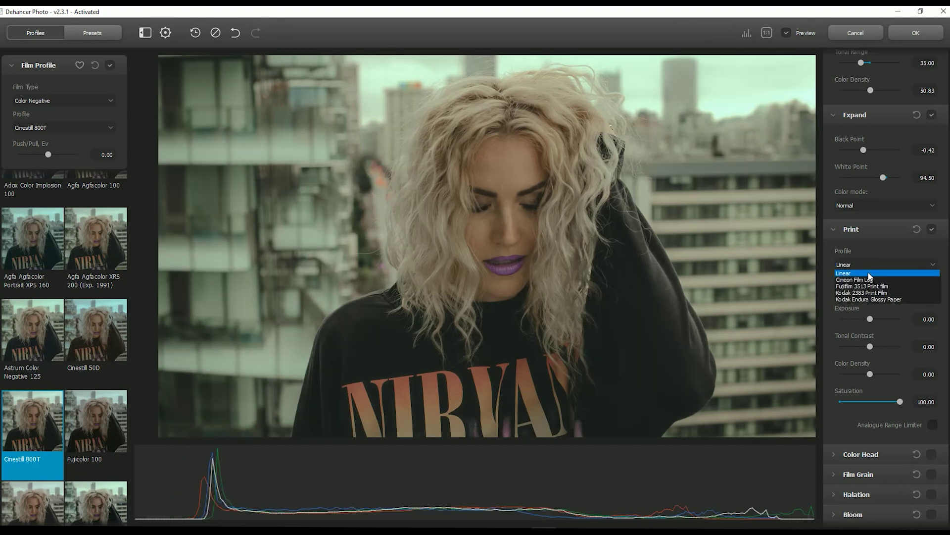
click(883, 280)
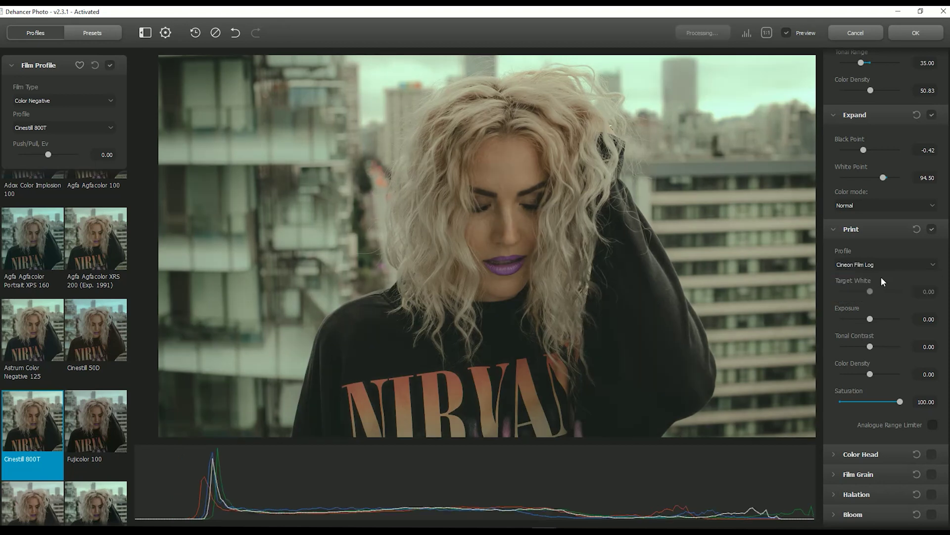
click(883, 266)
click(883, 265)
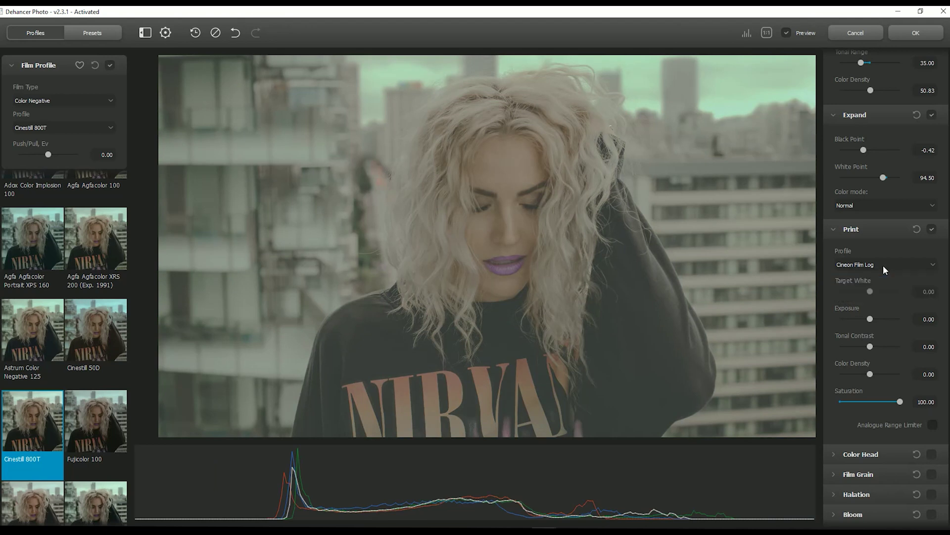
click(883, 264)
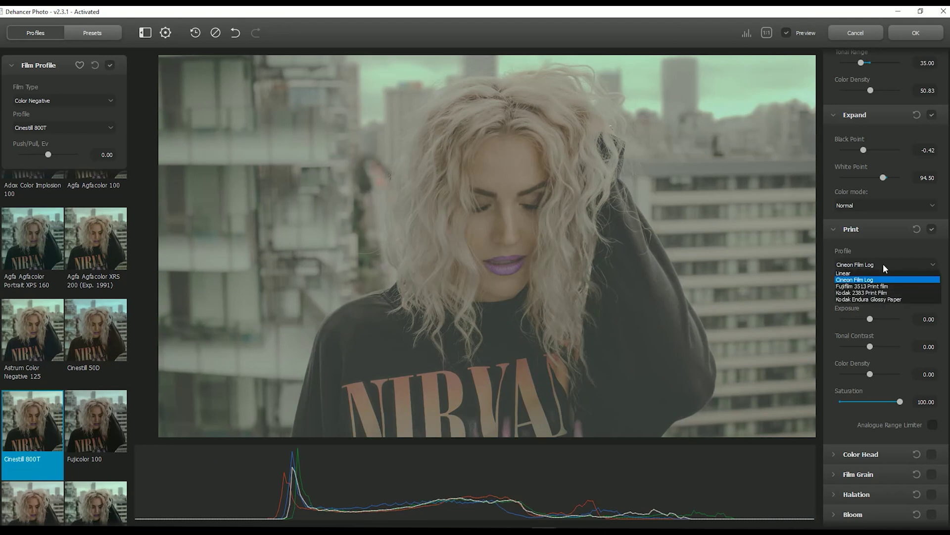
click(886, 285)
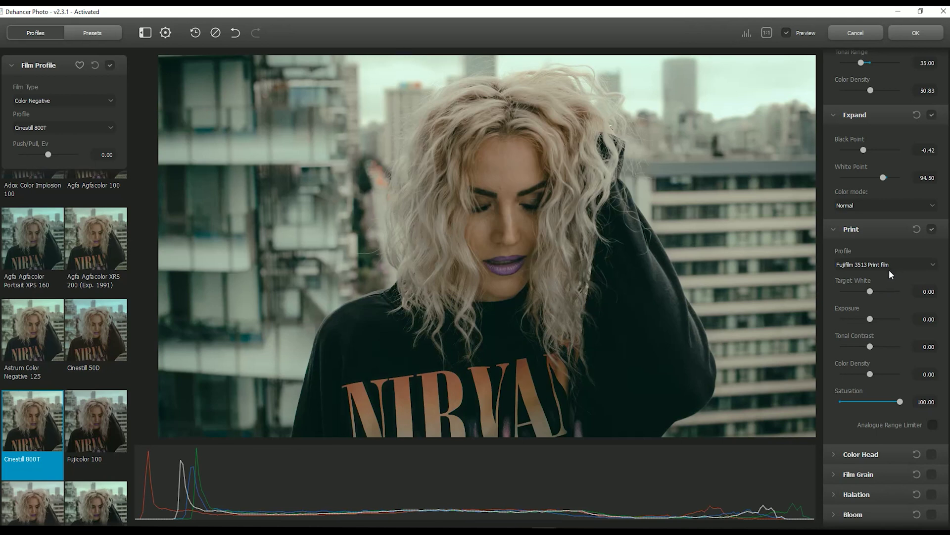
click(887, 265)
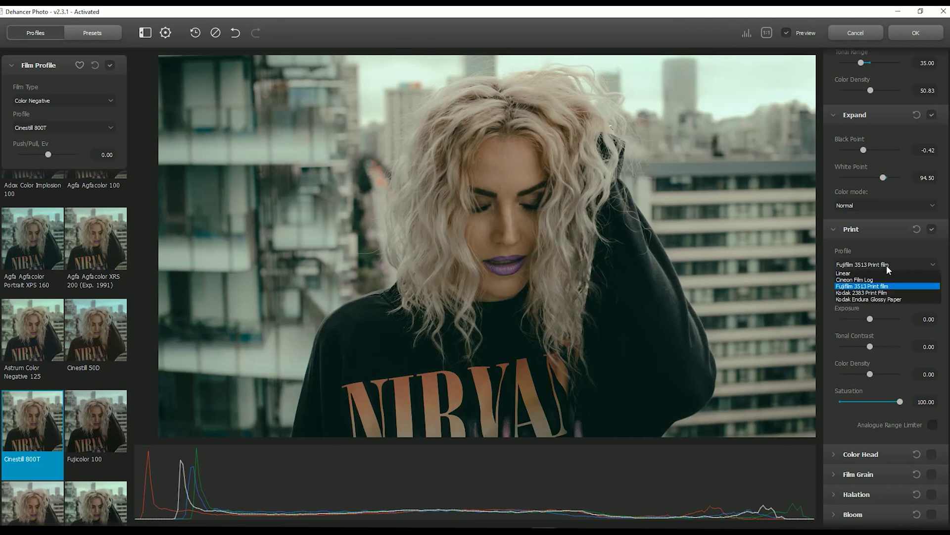
click(886, 293)
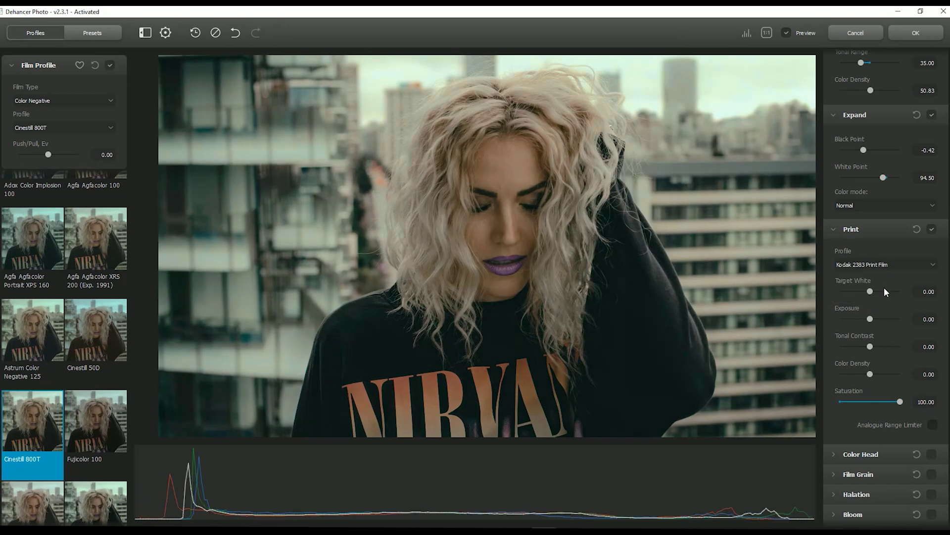
click(879, 262)
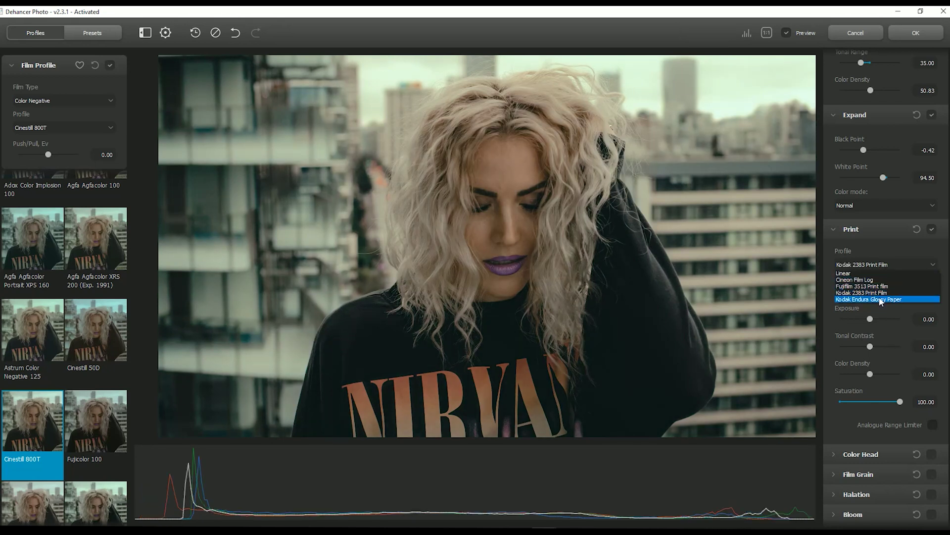
click(861, 300)
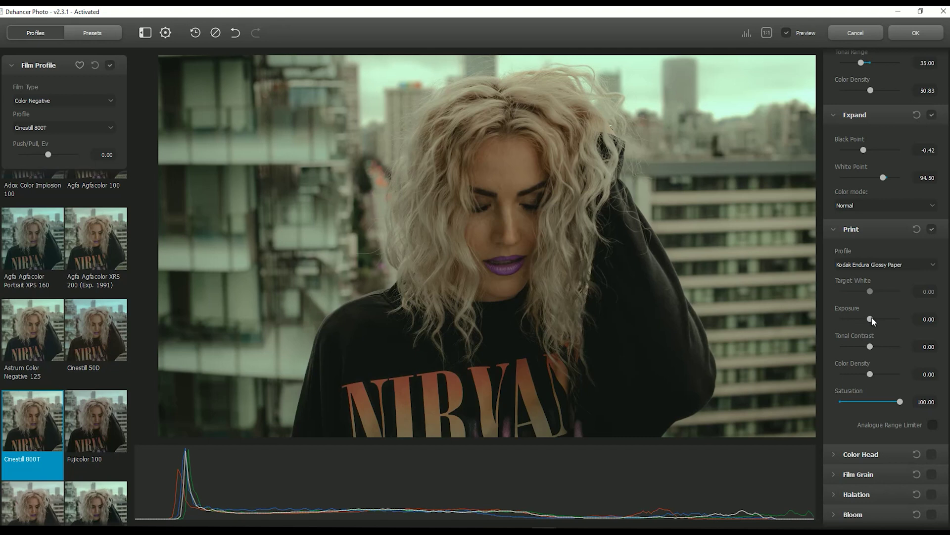
Set the Print exposure to 0.10, tonal contrast to -0.83 and color density to -23.33
click(872, 319)
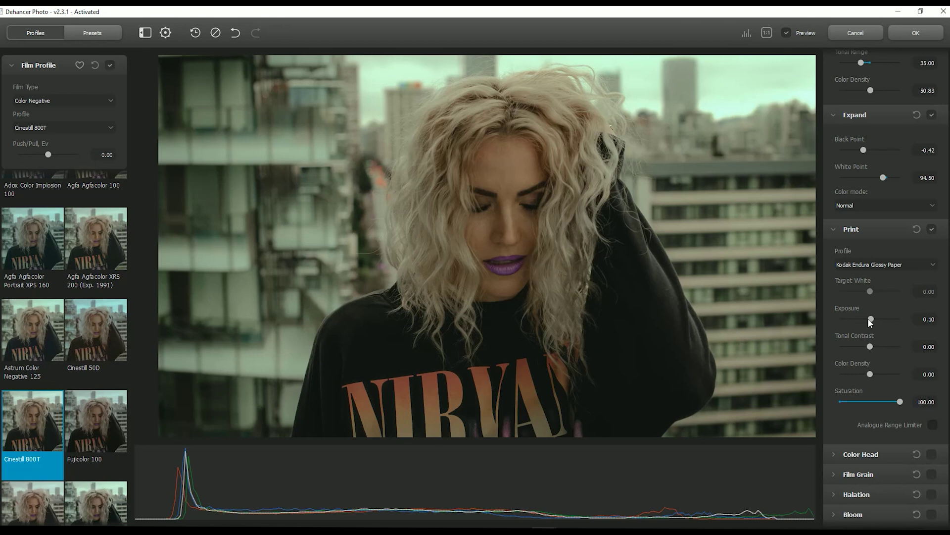
click(869, 319)
click(871, 319)
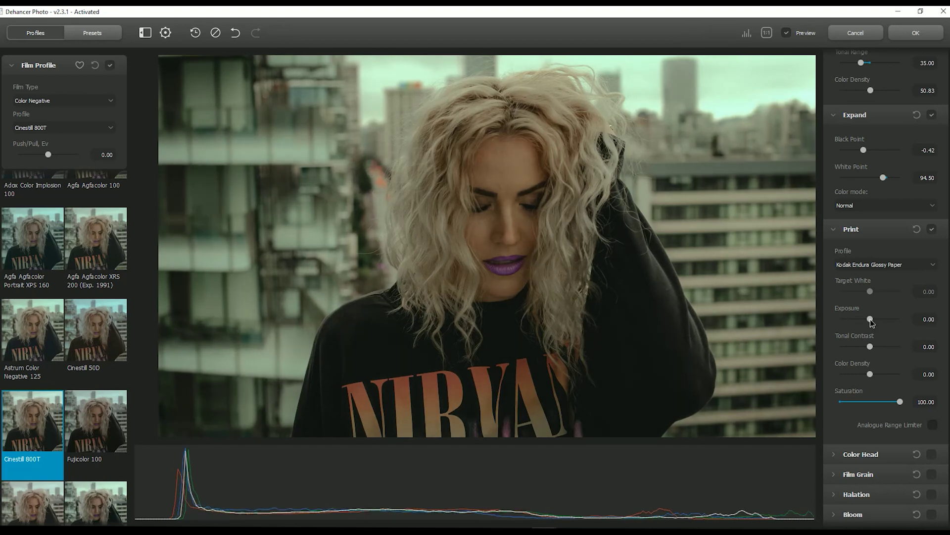
click(871, 319)
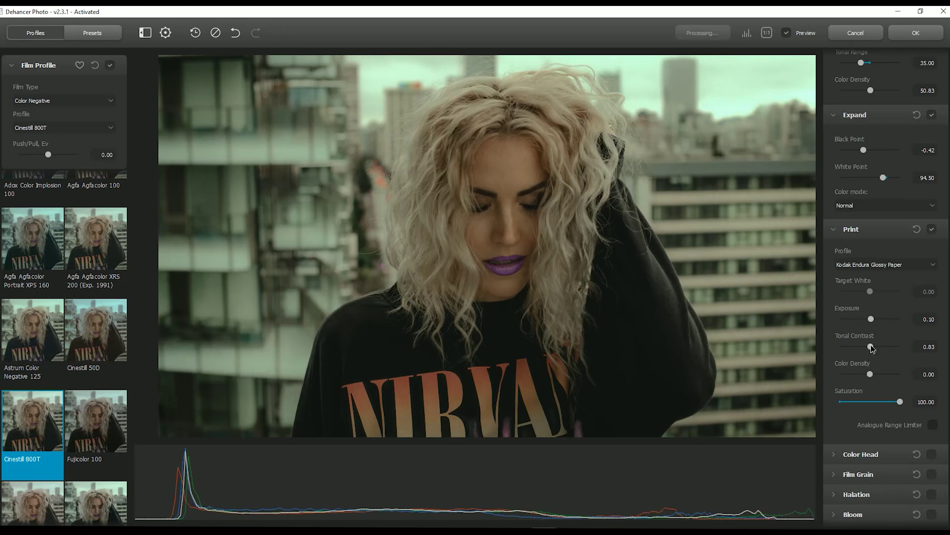
drag(871, 344, 869, 344)
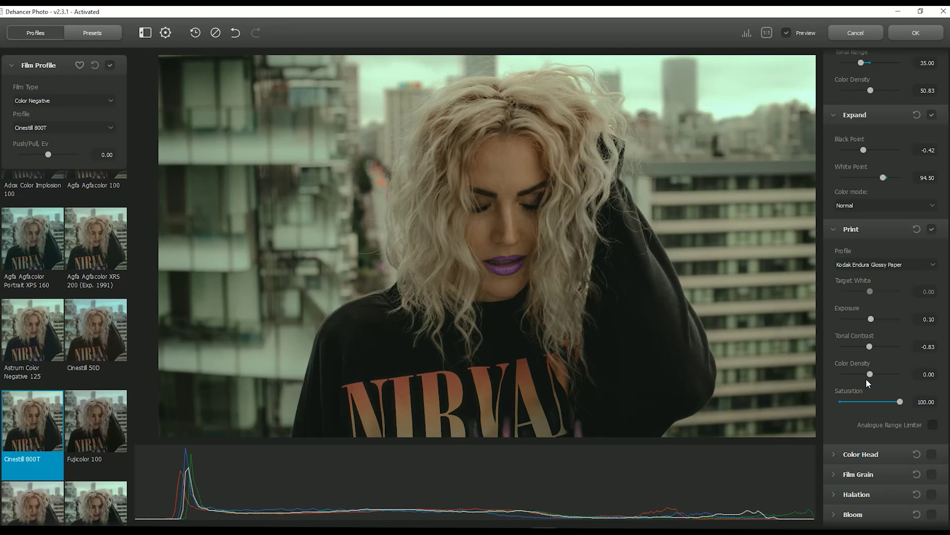
drag(870, 376, 875, 377)
mouse_move(878, 374)
mouse_down()
mouse_move(896, 375)
mouse_move(837, 378)
mouse_move(895, 370)
mouse_up()
Enable Color Head and set Yellow - Blue to -7.50, Magenta - Green to -1.67 and Cyan - Red to -0.83
scroll(881, 364, down, 1)
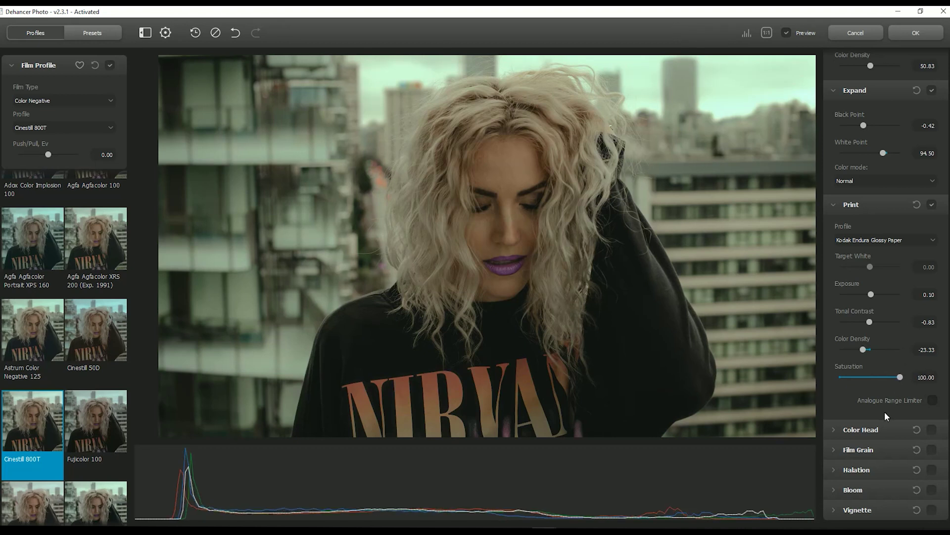
click(875, 431)
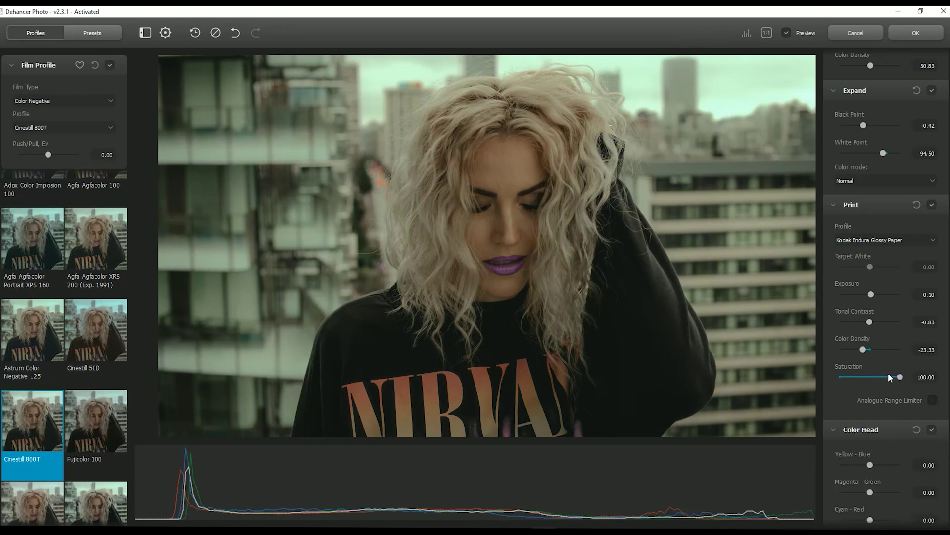
scroll(888, 373, down, 5)
scroll(907, 320, down, 2)
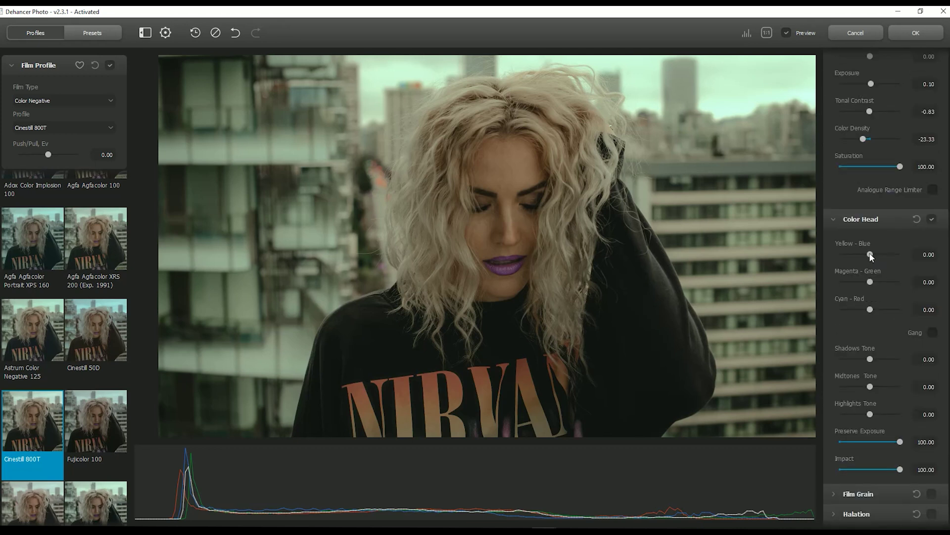
drag(870, 254, 869, 308)
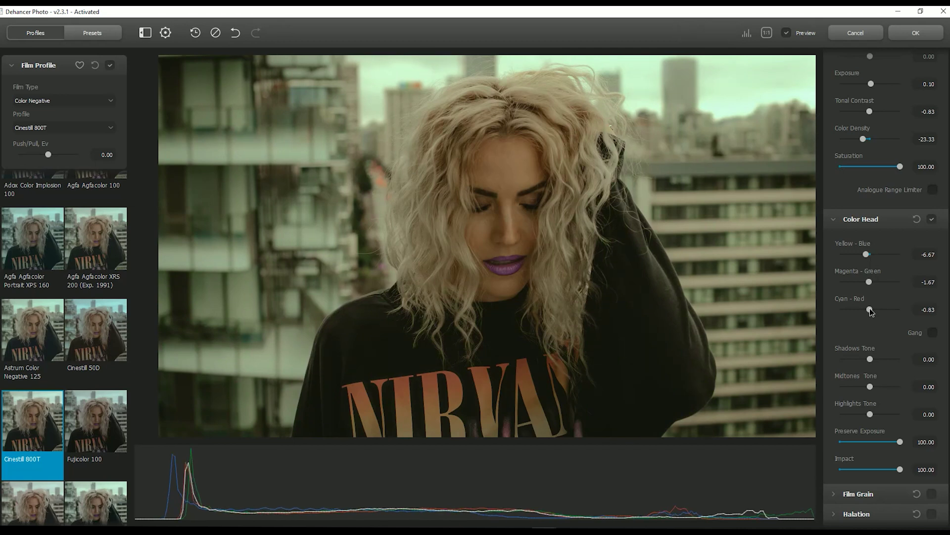
click(867, 255)
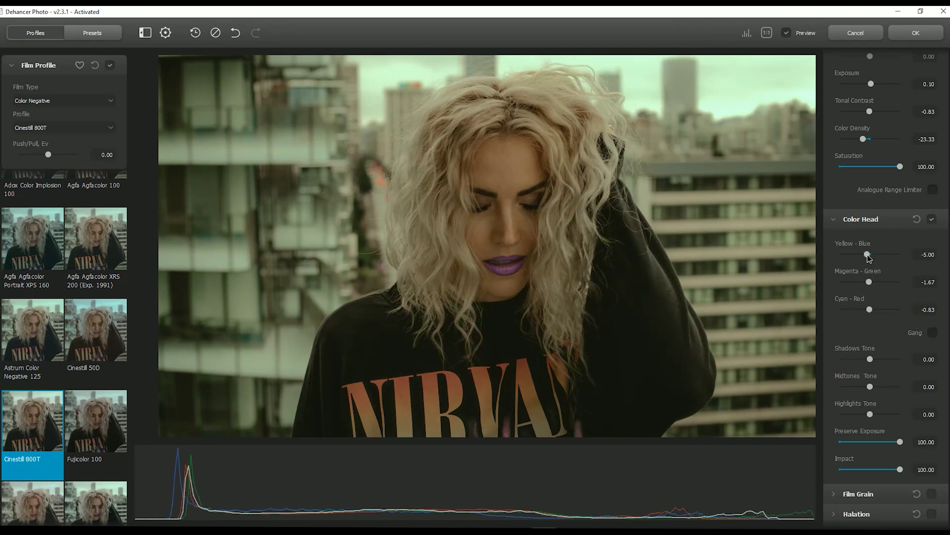
drag(868, 255, 865, 254)
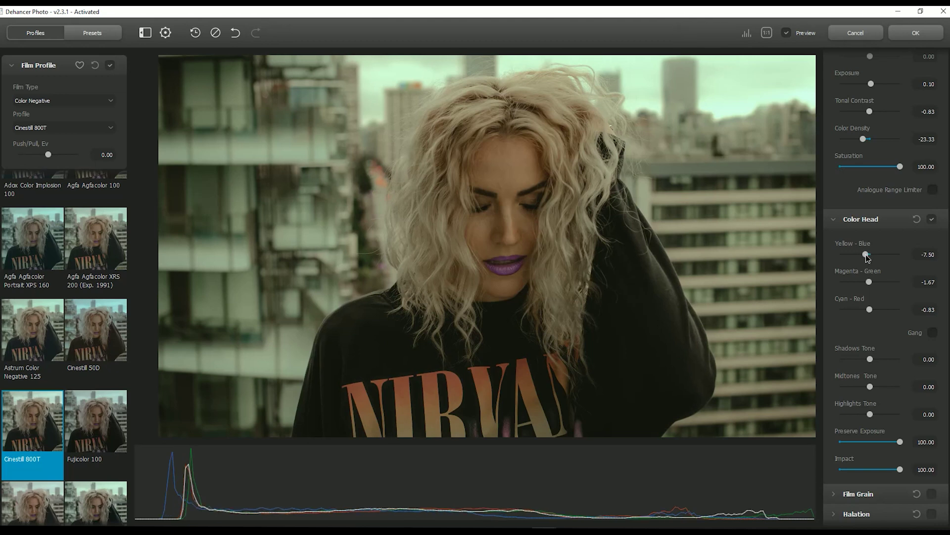
Set the Color Head shadows tone to -10.00, midtones tone to 11.67, highlights tone to 3.33 and impact to 30.00
drag(871, 360, 874, 414)
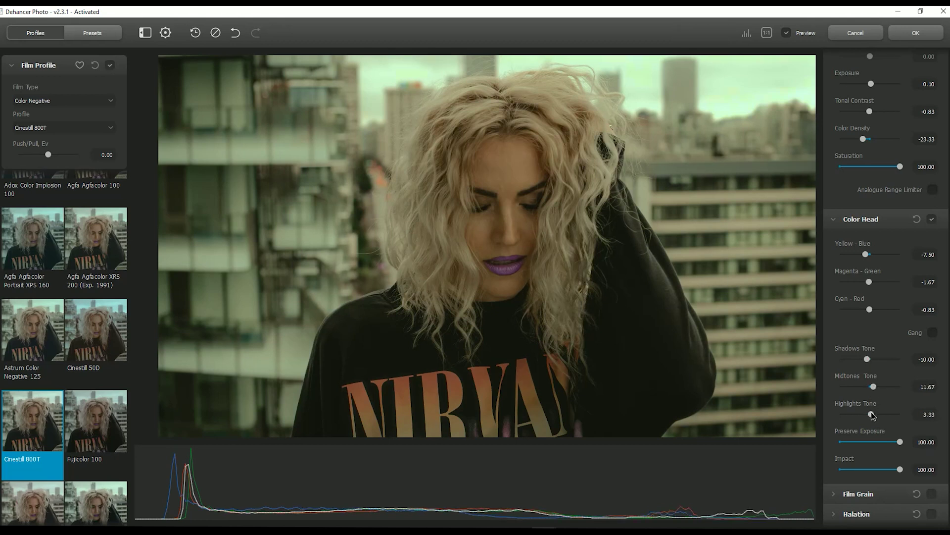
click(933, 220)
click(932, 219)
drag(900, 469, 859, 470)
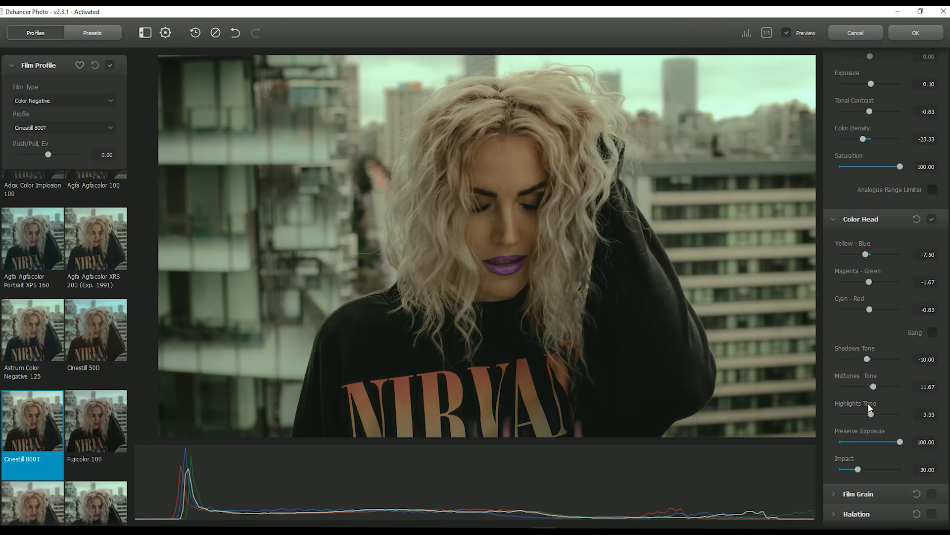
Enable the Halation effect and set its impact to 24.17
scroll(872, 420, down, 1)
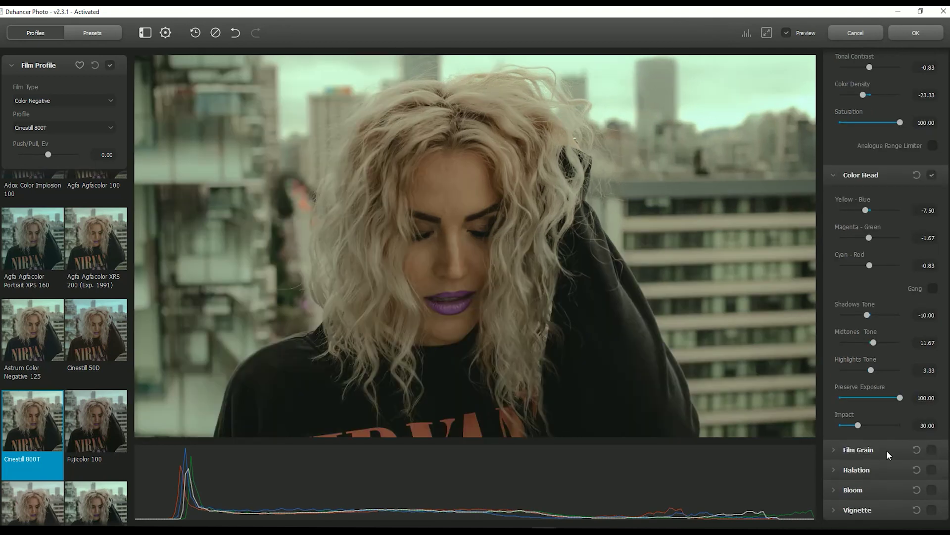
click(890, 470)
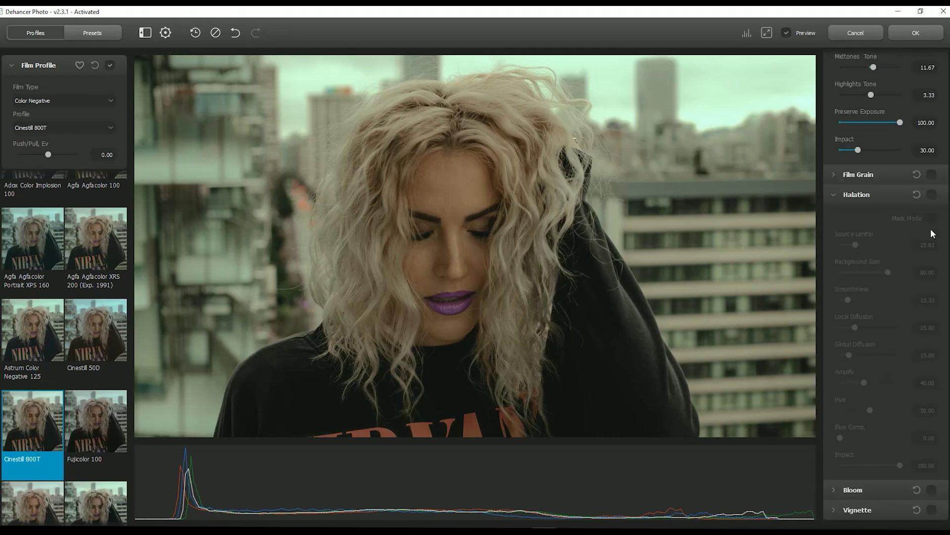
click(932, 194)
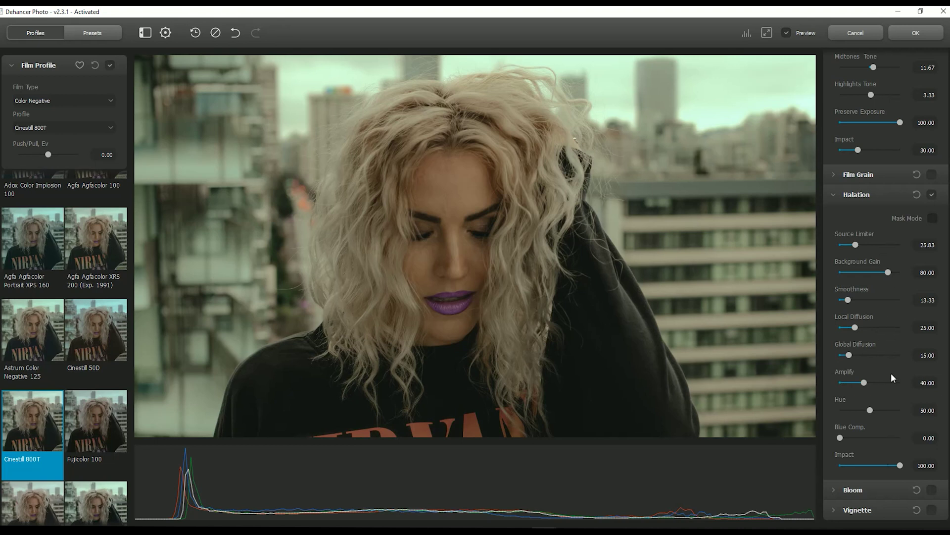
drag(900, 466, 854, 465)
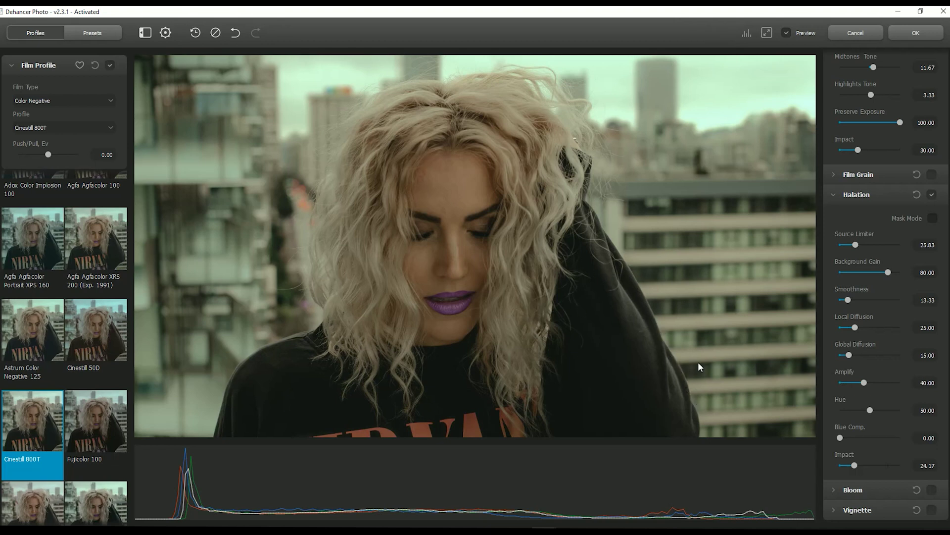
Enable Bloom, set its highlights to 46.67 and impact to 40.83, and compare the portrait with and without it
scroll(878, 399, down, 2)
click(876, 396)
scroll(874, 411, down, 3)
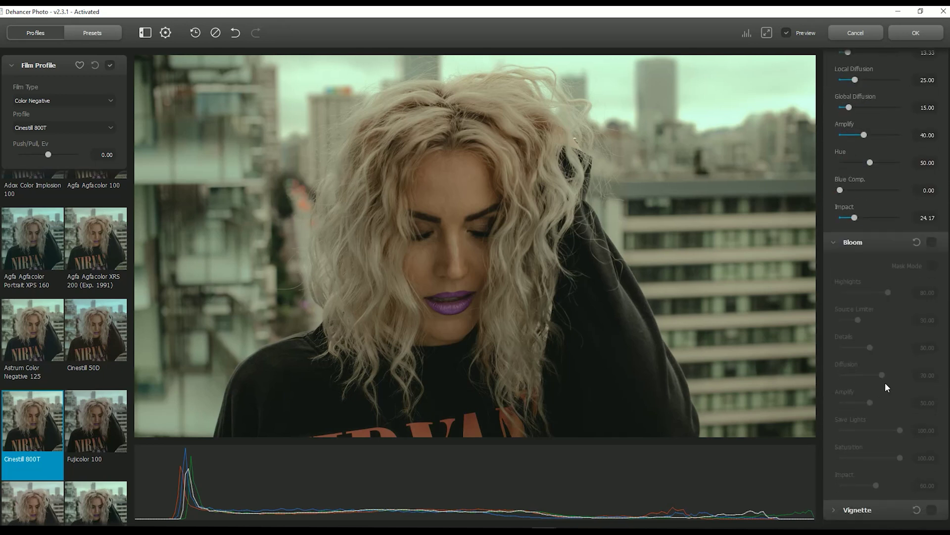
click(931, 243)
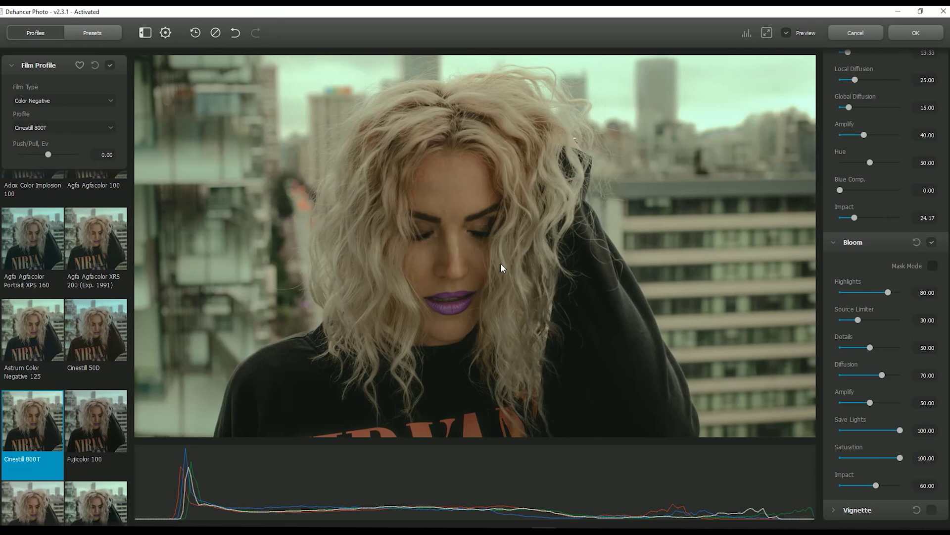
drag(888, 292, 868, 292)
drag(878, 490, 866, 487)
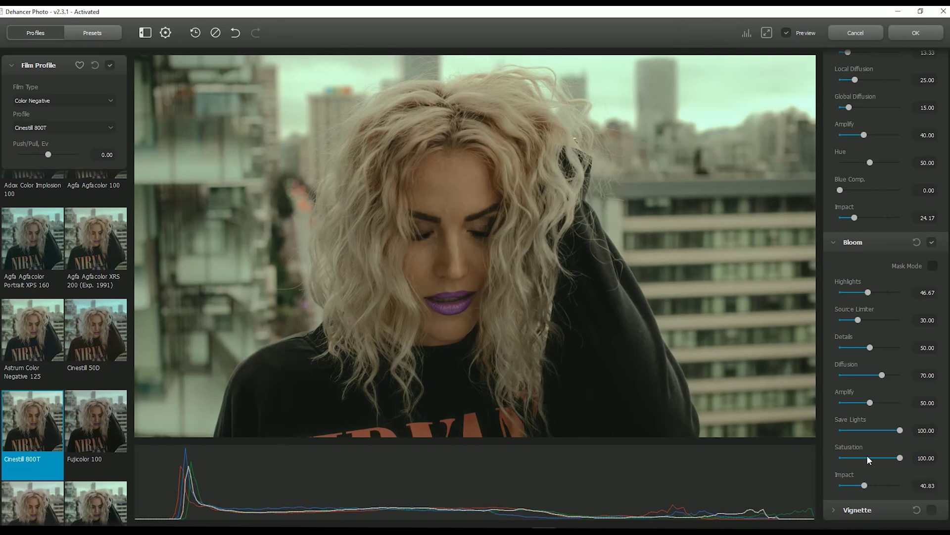
click(932, 242)
click(931, 242)
Check the whole portrait and collapse the Halation and Bloom settings
drag(235, 294, 275, 296)
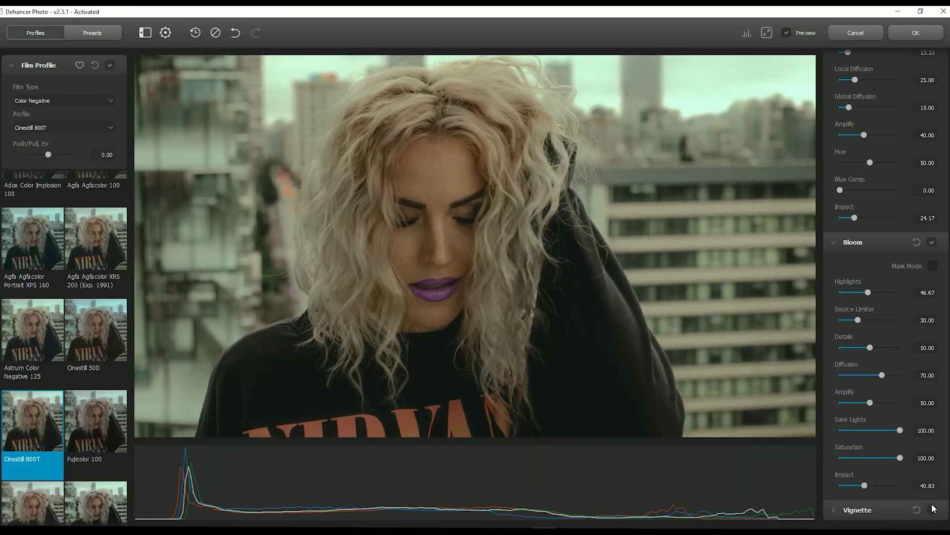
click(525, 299)
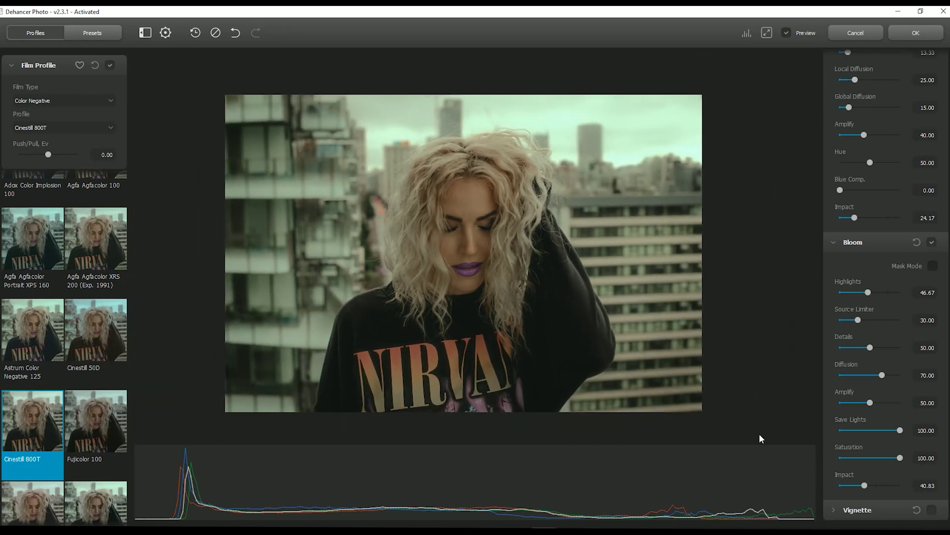
click(933, 512)
scroll(891, 310, up, 5)
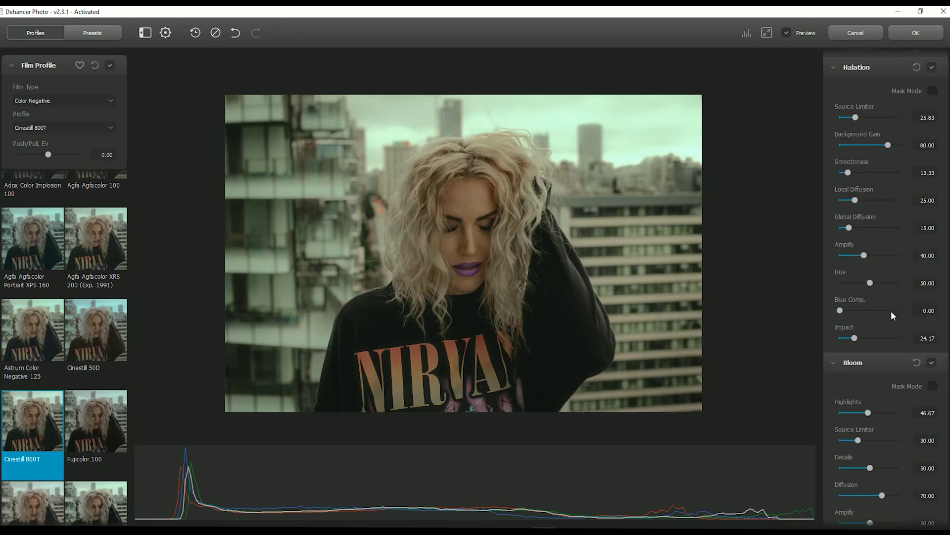
click(884, 194)
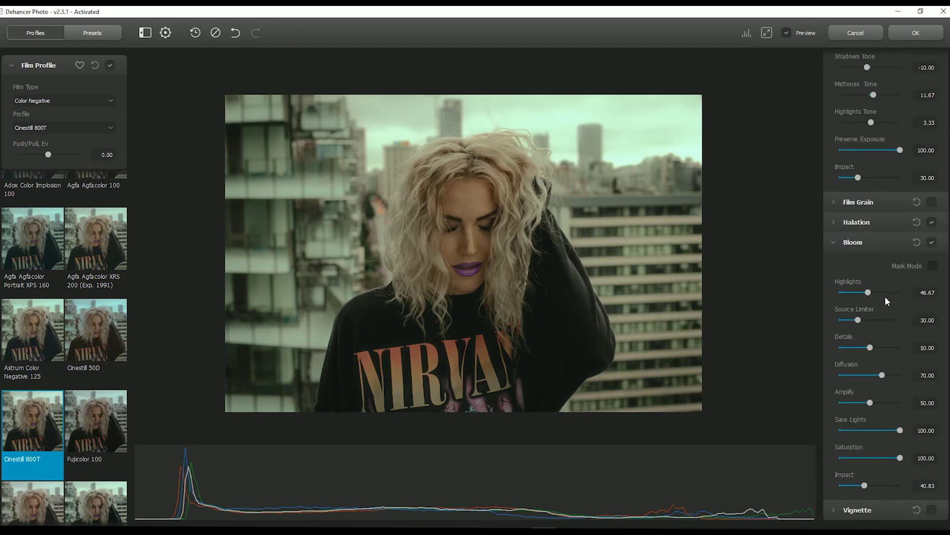
click(875, 246)
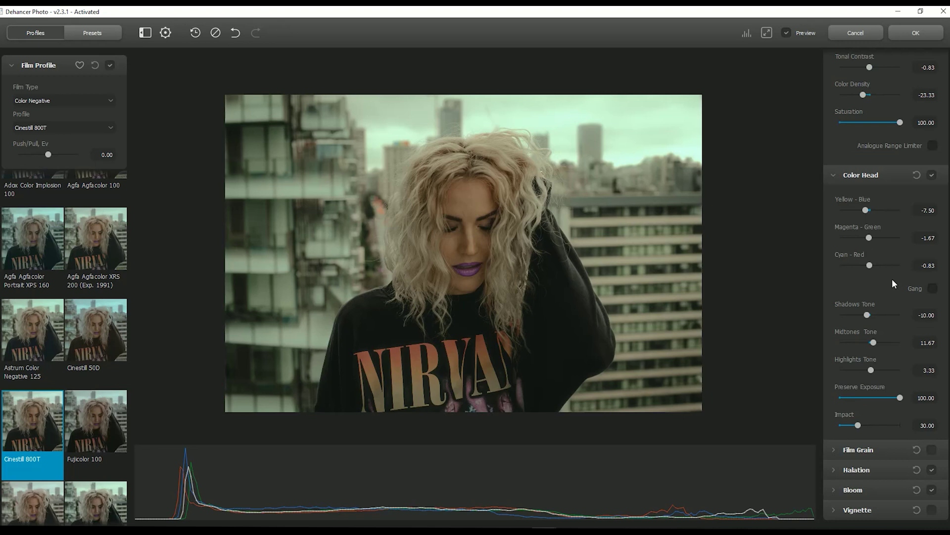
Enable Film Grain and set size to 2.47, amount to 23.33, resolution to 49.17, shadows to 70.83 and color to 18.33
click(867, 453)
scroll(886, 304, down, 5)
click(932, 191)
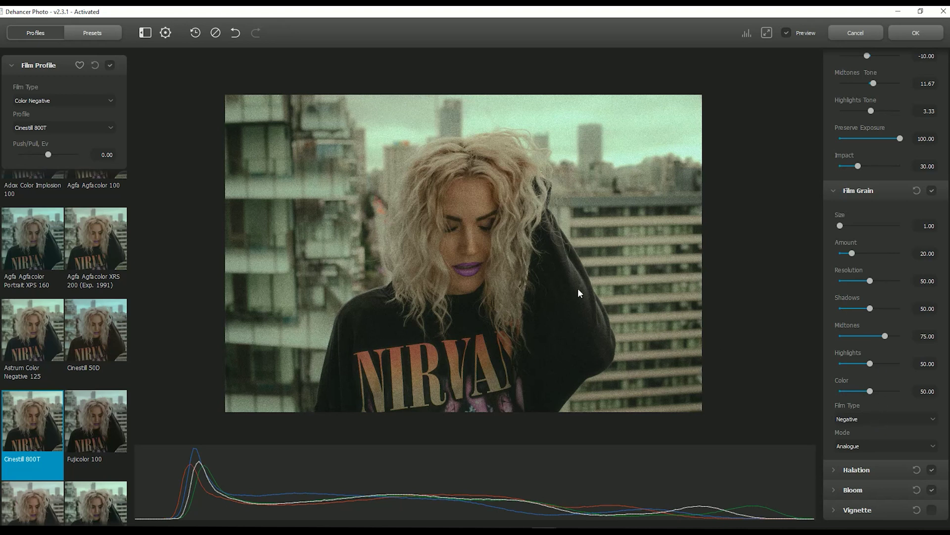
click(478, 246)
mouse_move(840, 225)
mouse_down()
mouse_move(905, 228)
mouse_move(868, 229)
mouse_move(885, 253)
mouse_move(844, 256)
mouse_move(854, 253)
mouse_move(857, 225)
mouse_move(848, 226)
mouse_up()
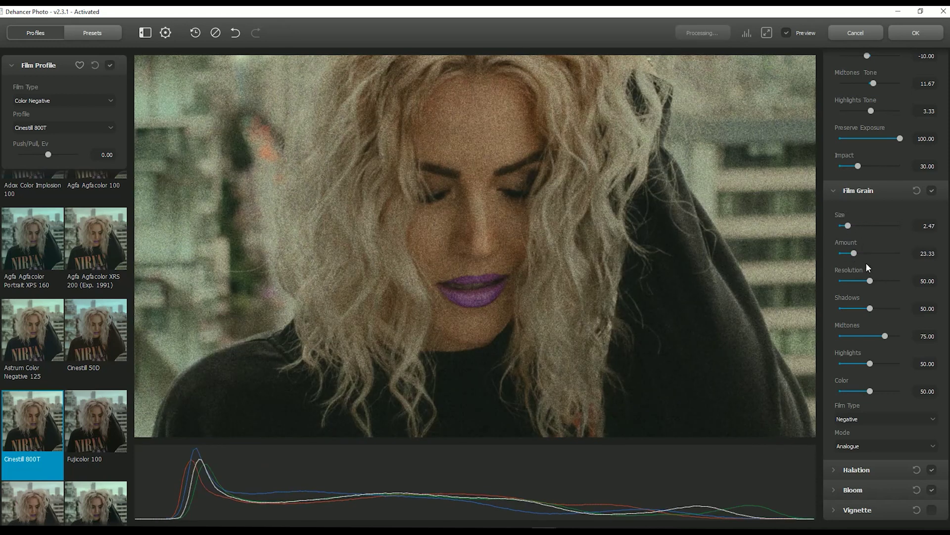
drag(872, 283, 883, 308)
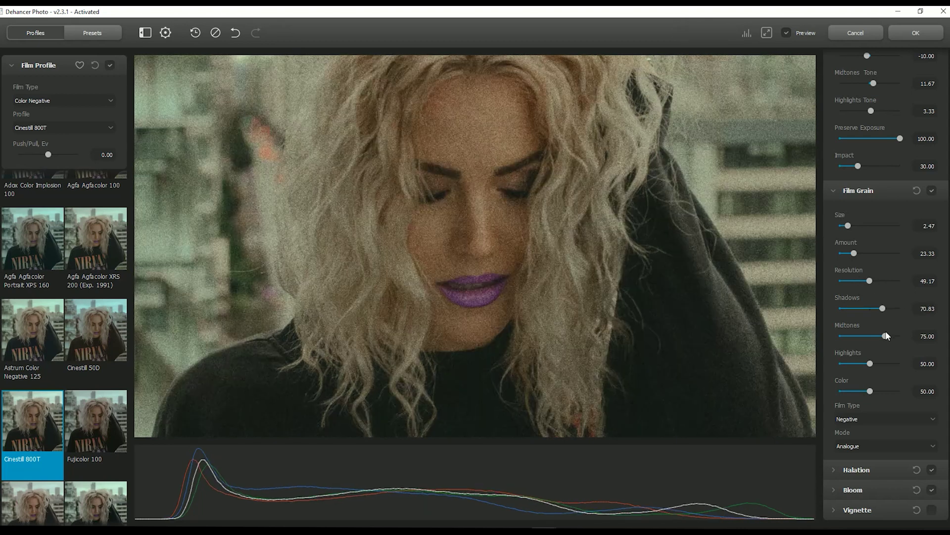
drag(870, 391, 850, 391)
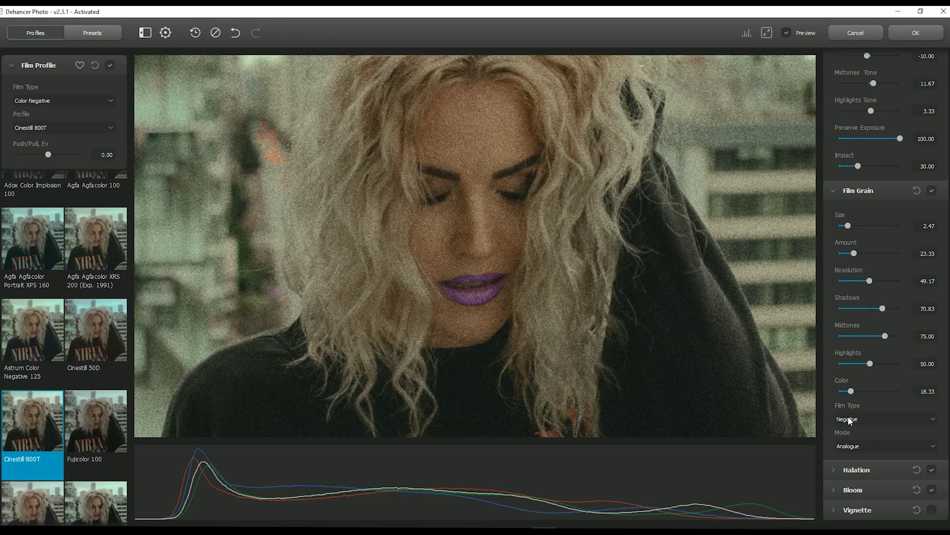
Change the grain's film type to Positive and set its size to 2.74 and shadows to 65.83
click(864, 419)
click(862, 432)
drag(525, 207, 531, 286)
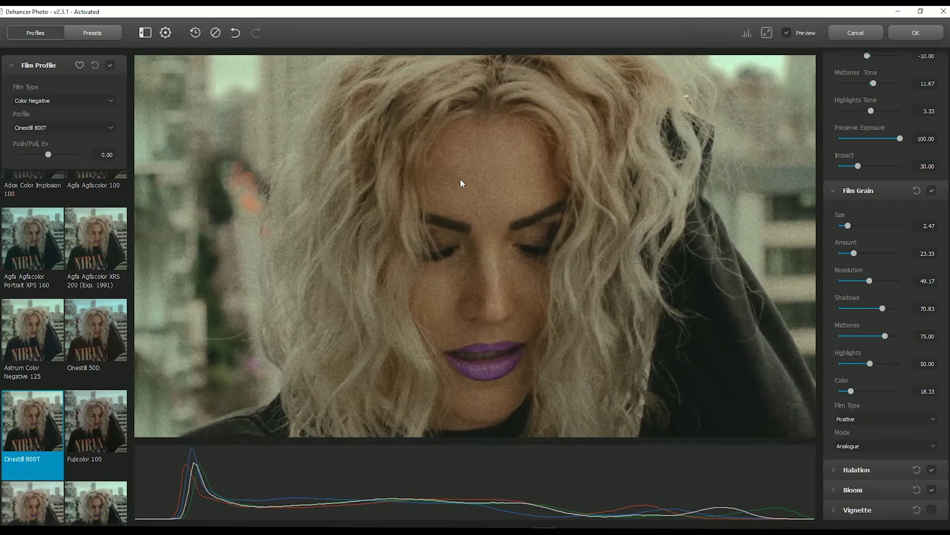
scroll(526, 211, up, 2)
drag(427, 157, 464, 185)
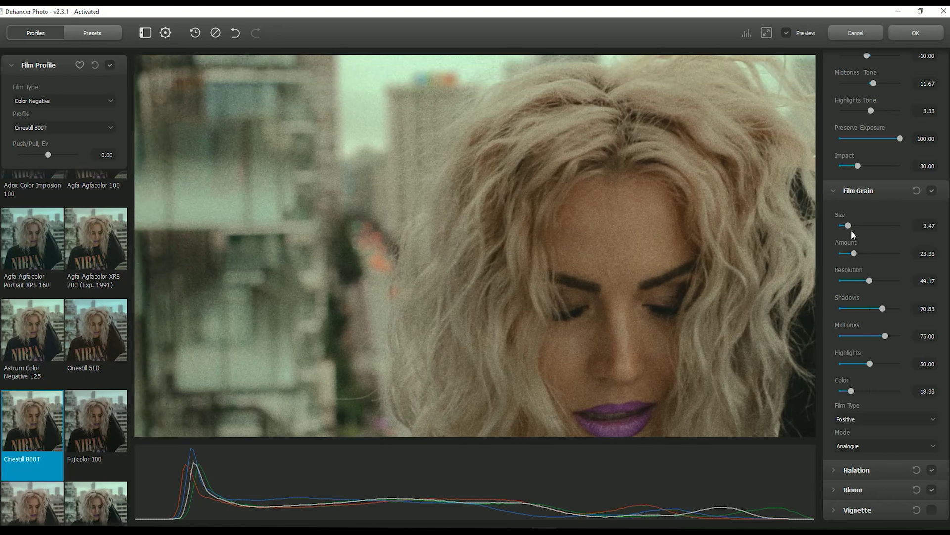
drag(851, 231, 853, 233)
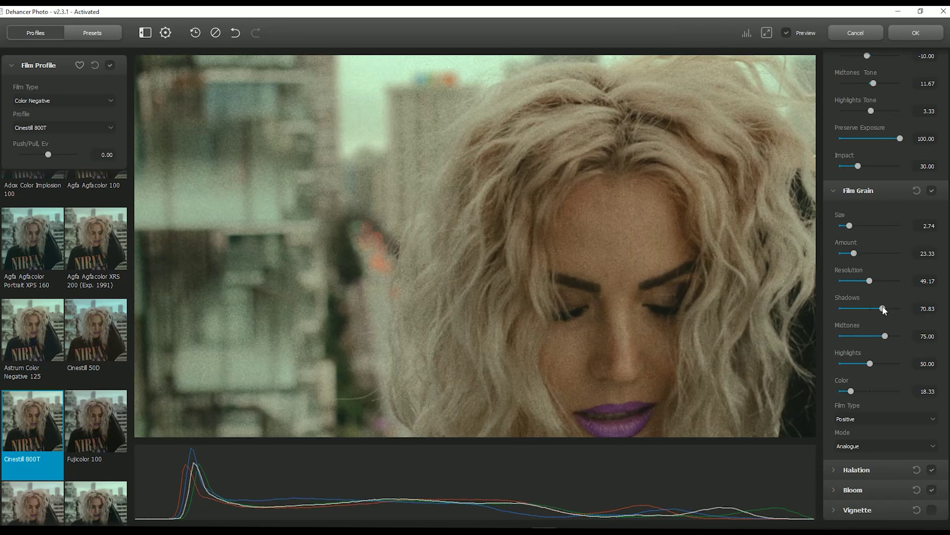
drag(881, 308, 879, 308)
Compare the whole portrait with and without the applied film effects
scroll(516, 283, down, 3)
scroll(542, 305, down, 3)
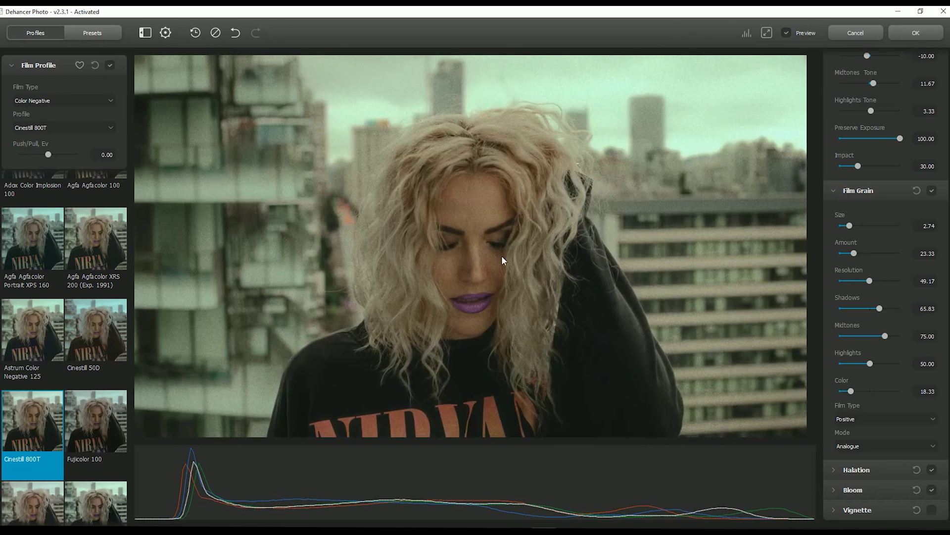
drag(530, 316, 546, 232)
scroll(560, 236, down, 1)
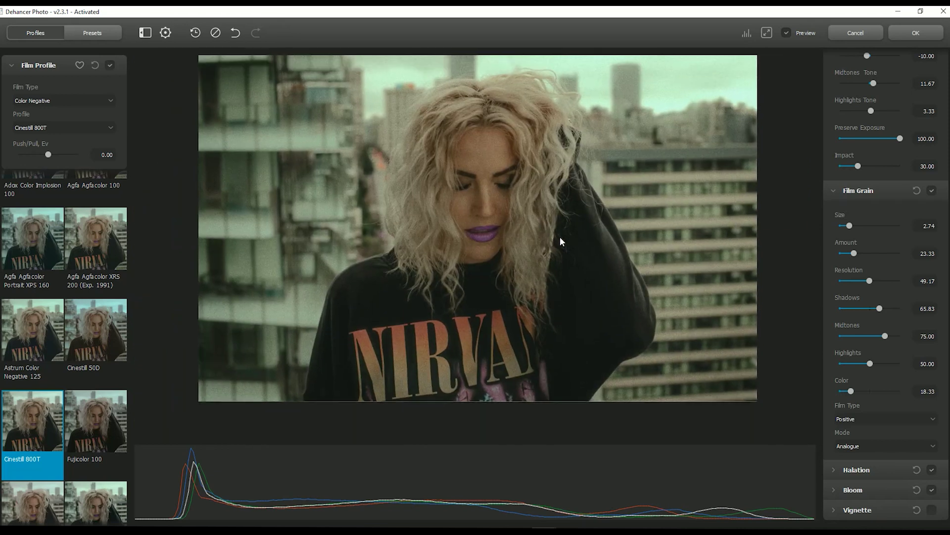
click(787, 33)
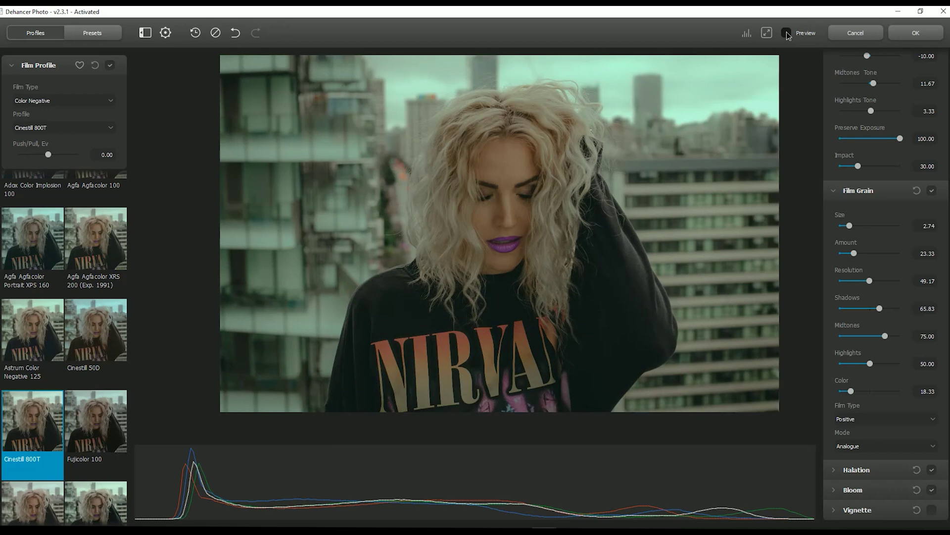
click(786, 33)
scroll(907, 206, up, 1)
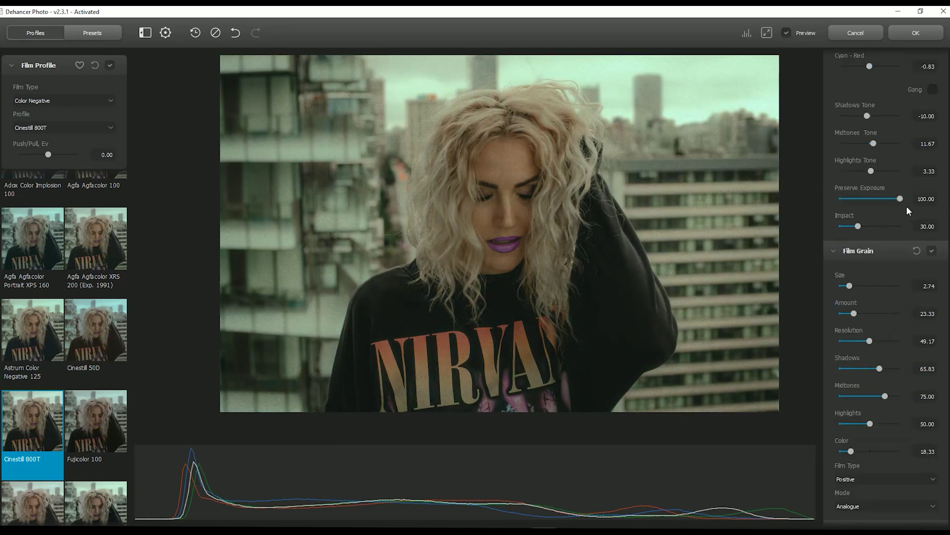
Set the Film Compression impact to 36.67 and its white point to 96.67
scroll(909, 203, up, 10)
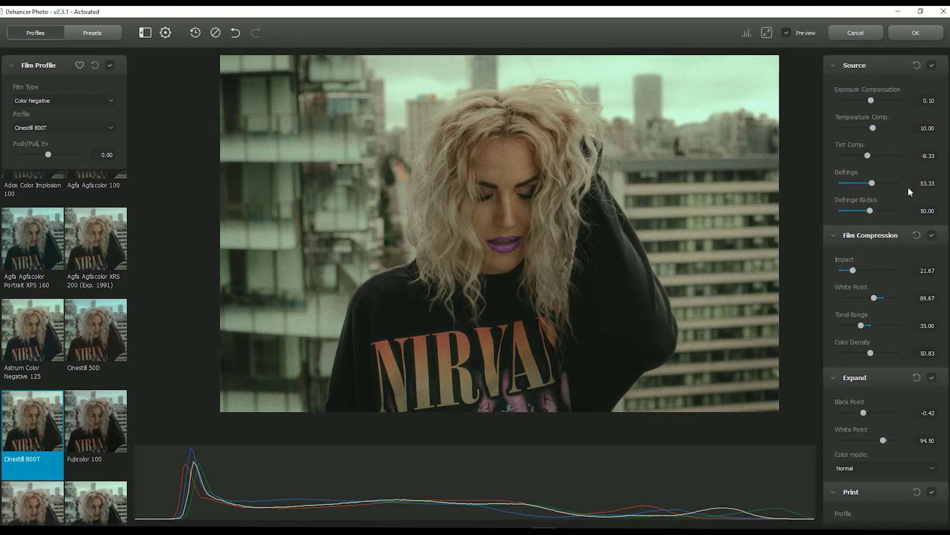
drag(877, 298, 863, 273)
Set the Expand white point to 96.00 and compare the portrait with and without the applied film effects
scroll(875, 277, down, 3)
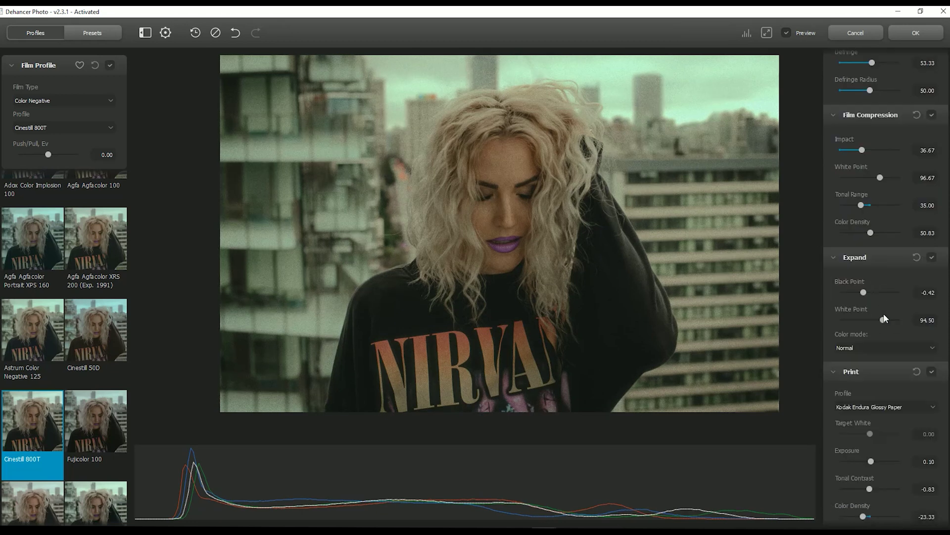
click(924, 320)
scroll(931, 325, up, 1)
scroll(931, 325, up, 1)
drag(884, 318, 884, 322)
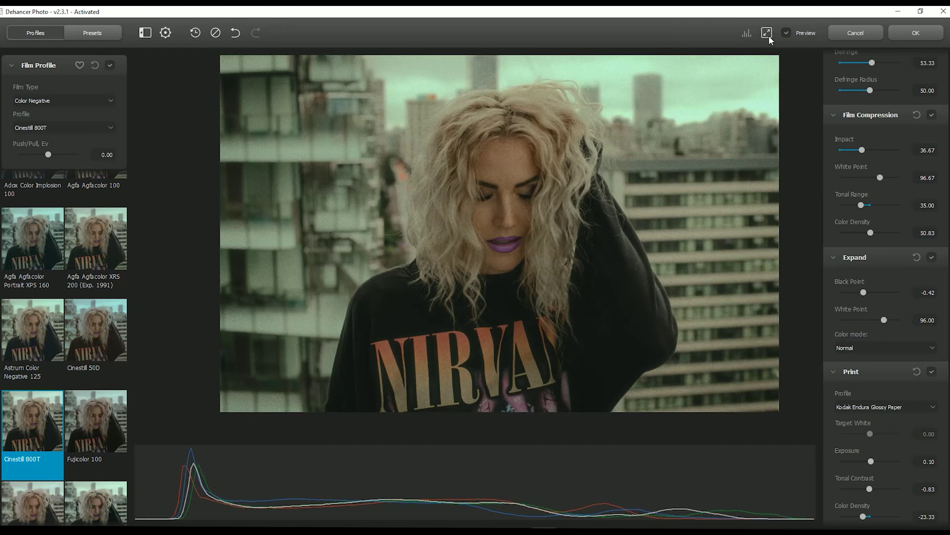
click(786, 33)
click(786, 32)
Collapse the Source, Film Compression, Expand, Print, Color Head and Film Grain settings
scroll(876, 164, up, 3)
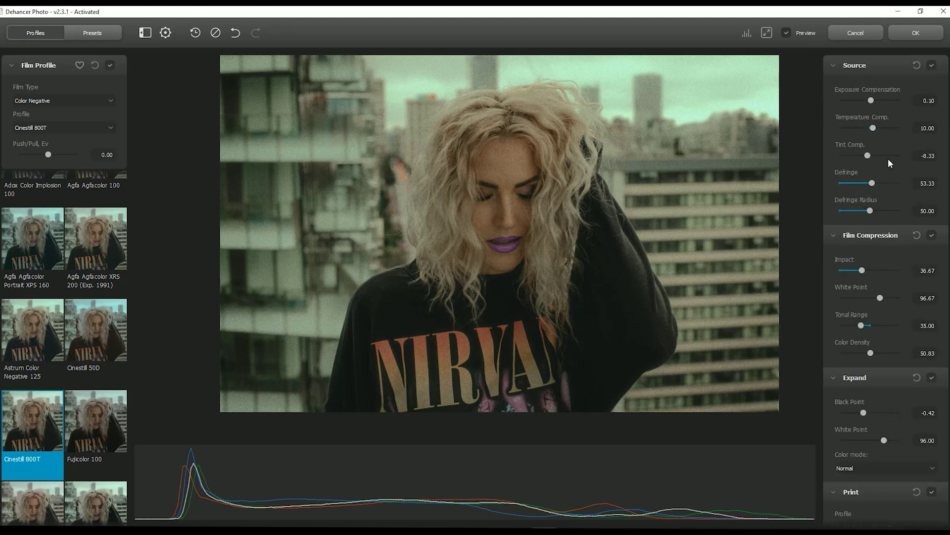
click(871, 65)
click(871, 85)
click(869, 105)
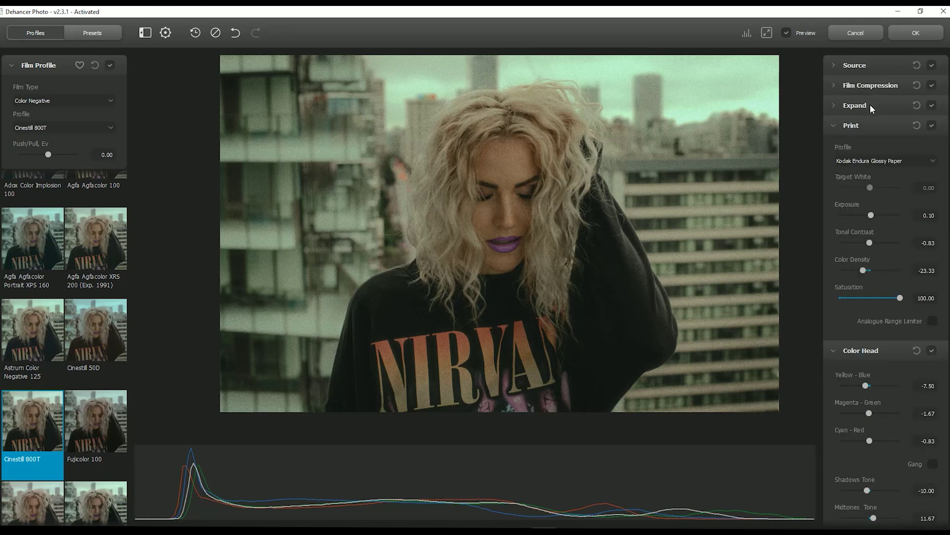
click(871, 126)
click(870, 146)
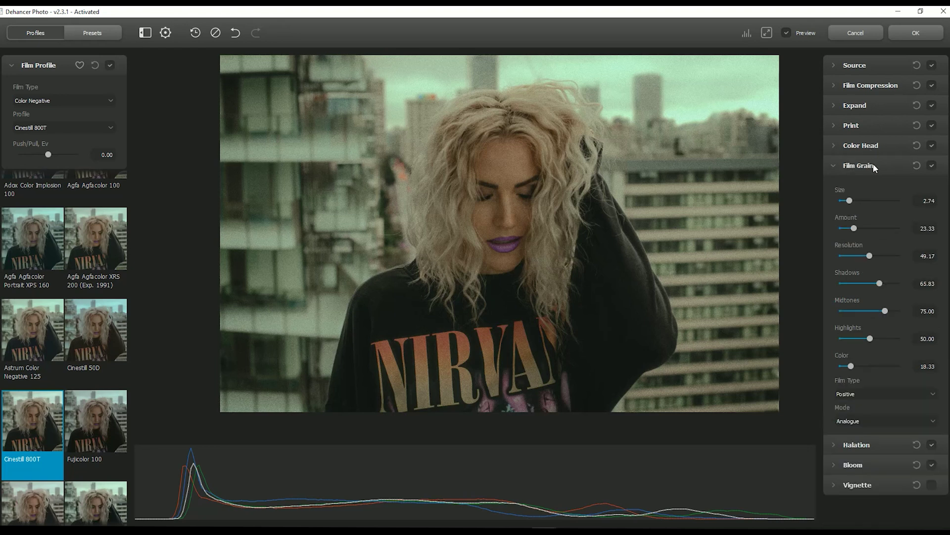
click(873, 167)
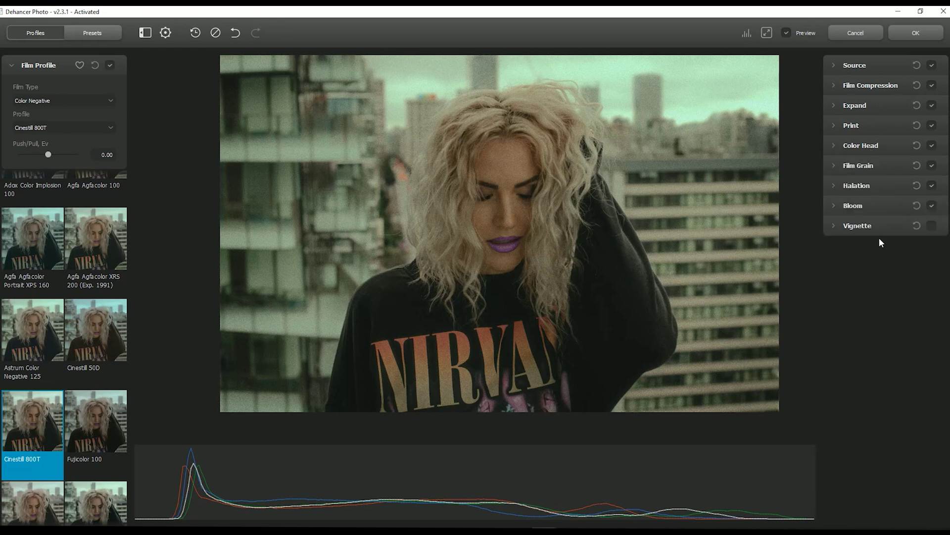